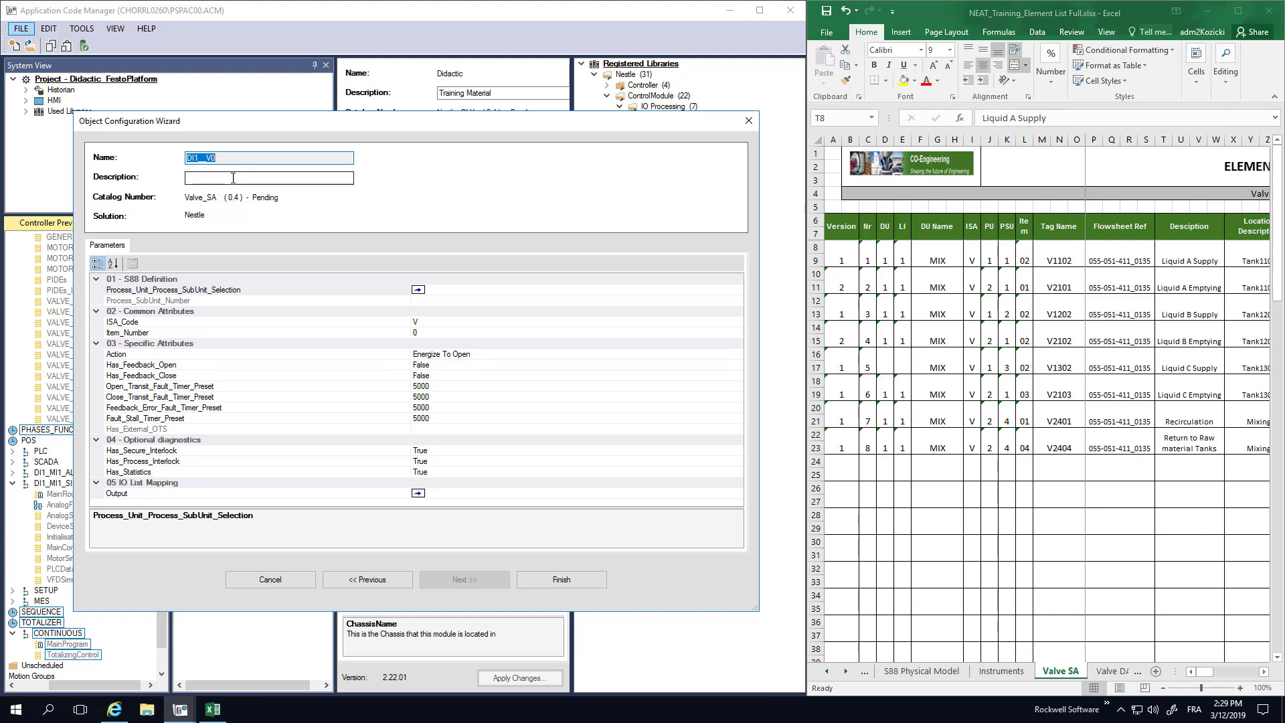
Start entering the description for the new Valve_SA instance DI1__V0.
left_click(233, 178)
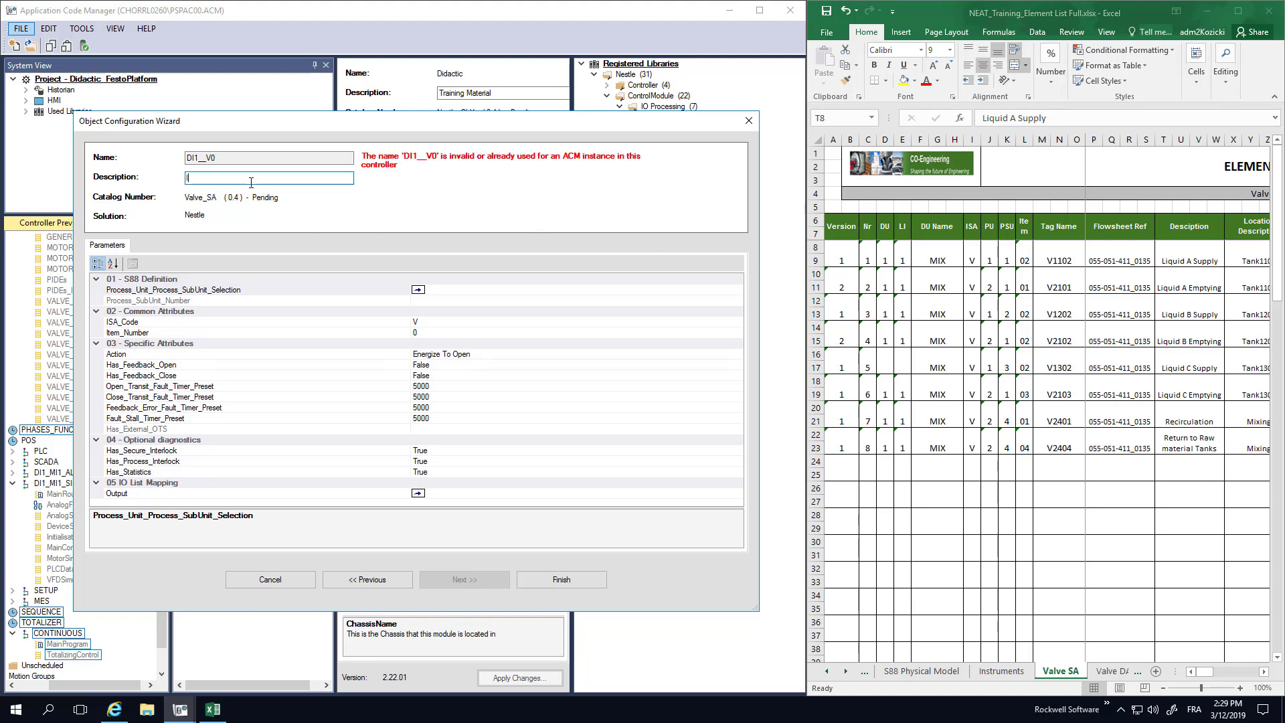
Describe the valve as 'liquid A Supply' and link it to sub-unit DI1_MI1_RawMatStorage1_Liquid1.
type("uid A Supply")
left_click(448, 288)
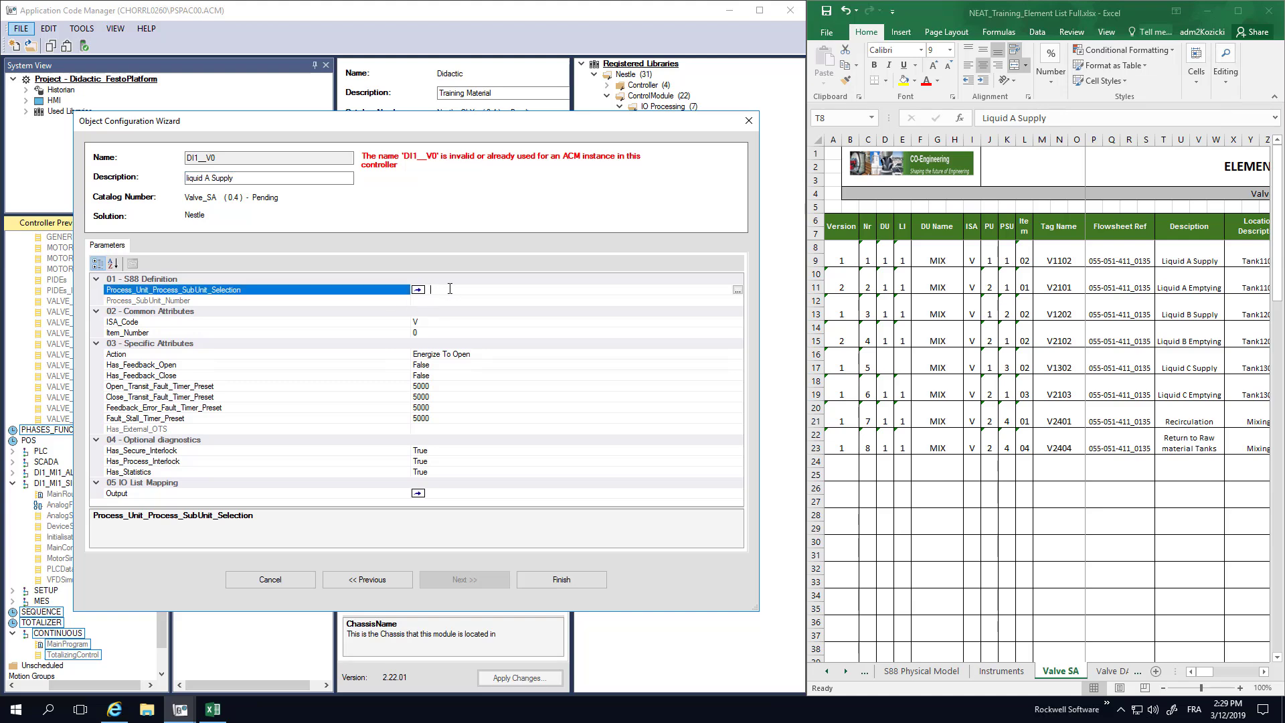
left_click(737, 289)
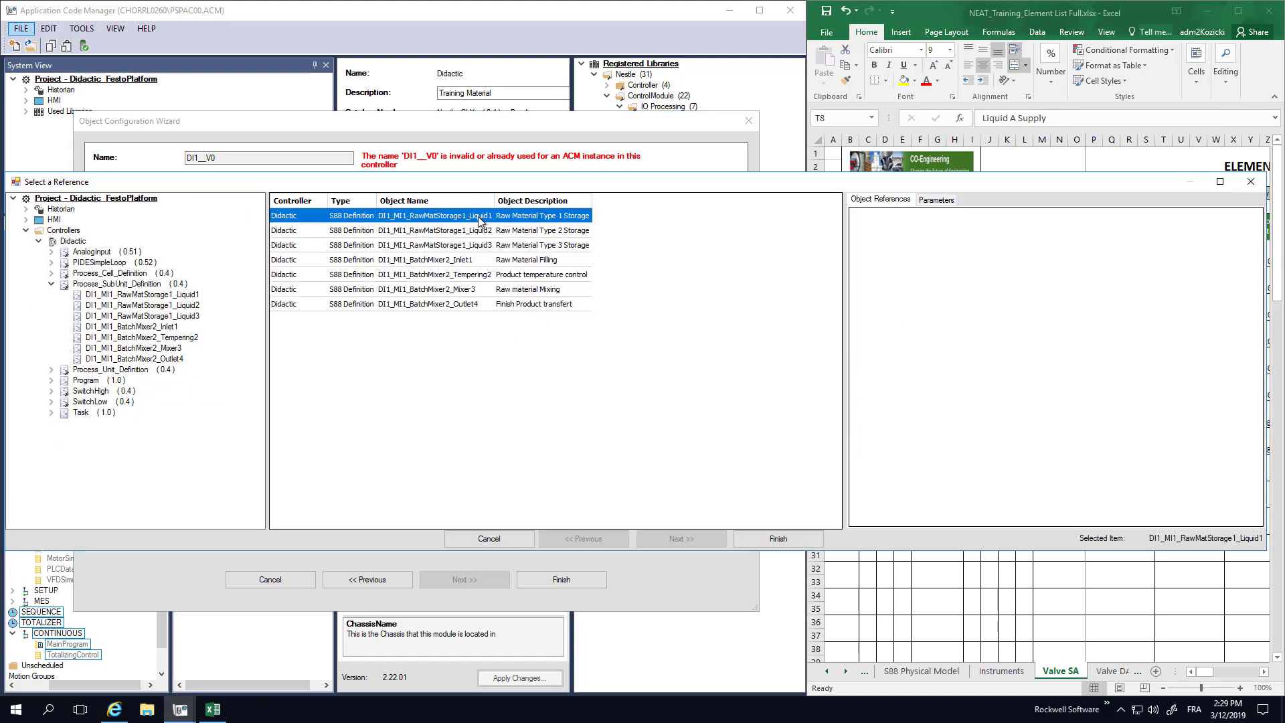
left_click(768, 544)
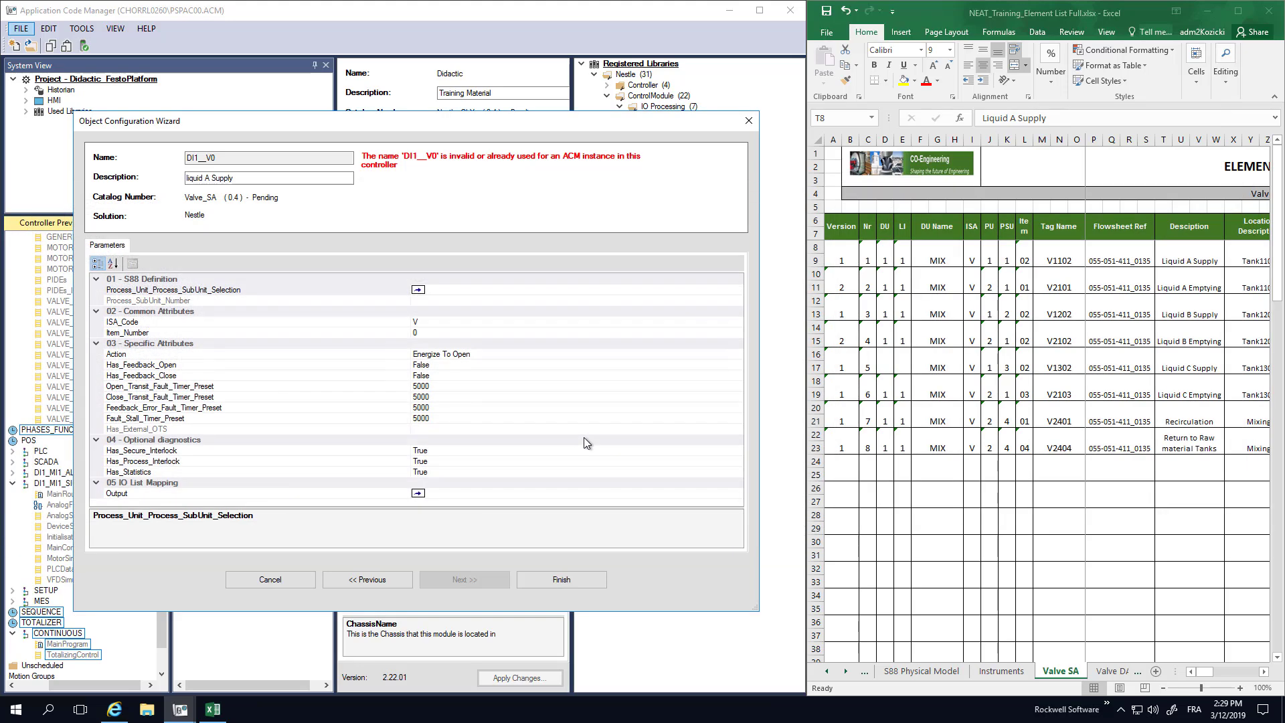
left_click(467, 329)
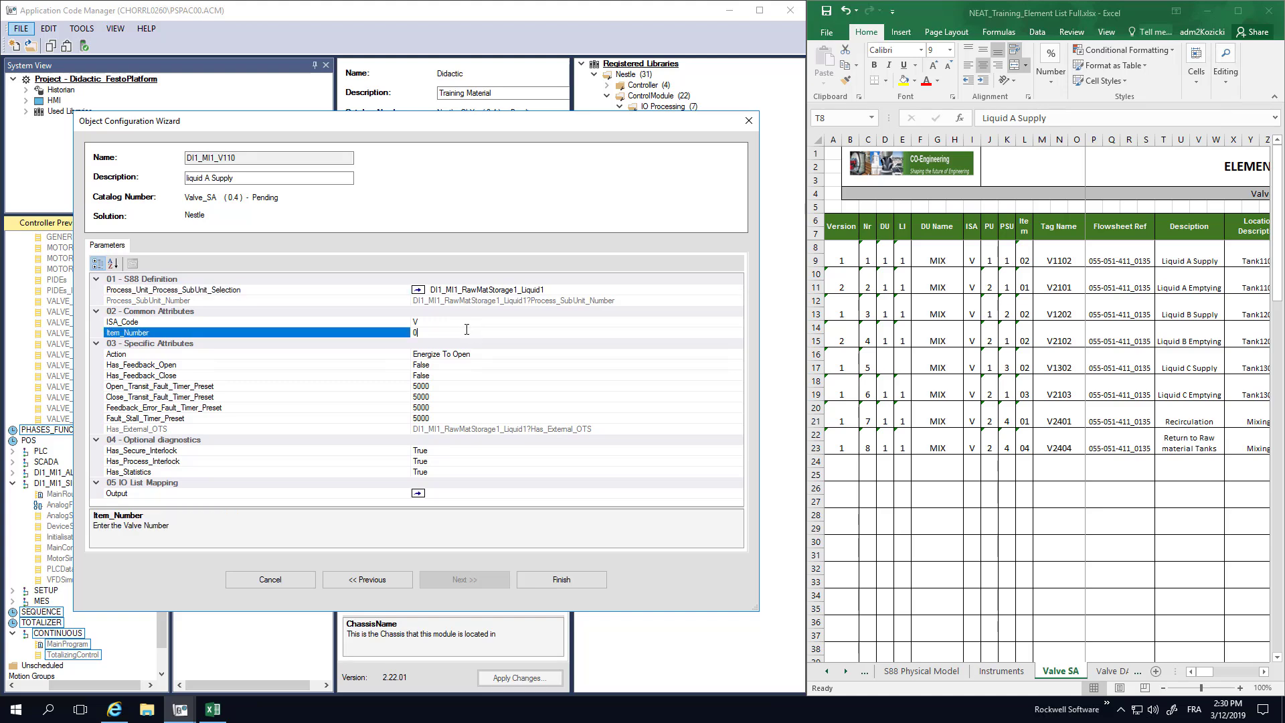
Set Item_Number to 02 and set Has_Feedback_Open and Has_Feedback_Close to True.
double_click(467, 329)
type("02")
left_click(477, 353)
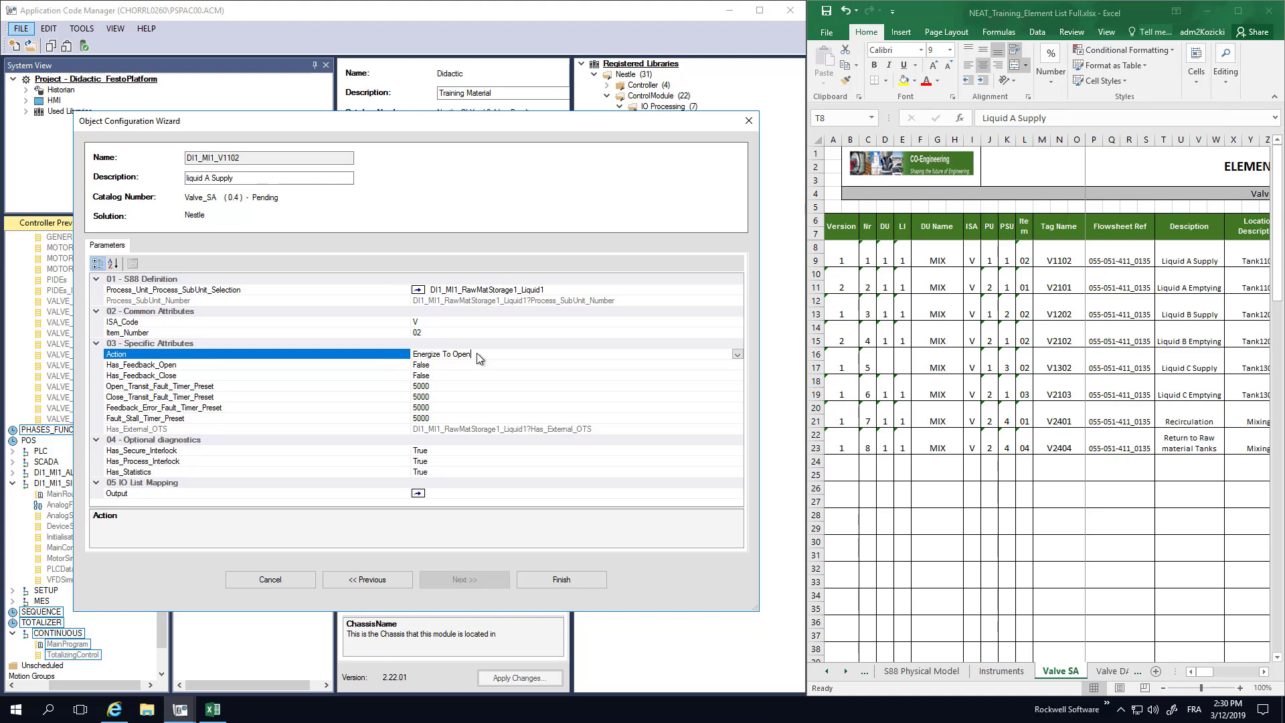
left_click(468, 364)
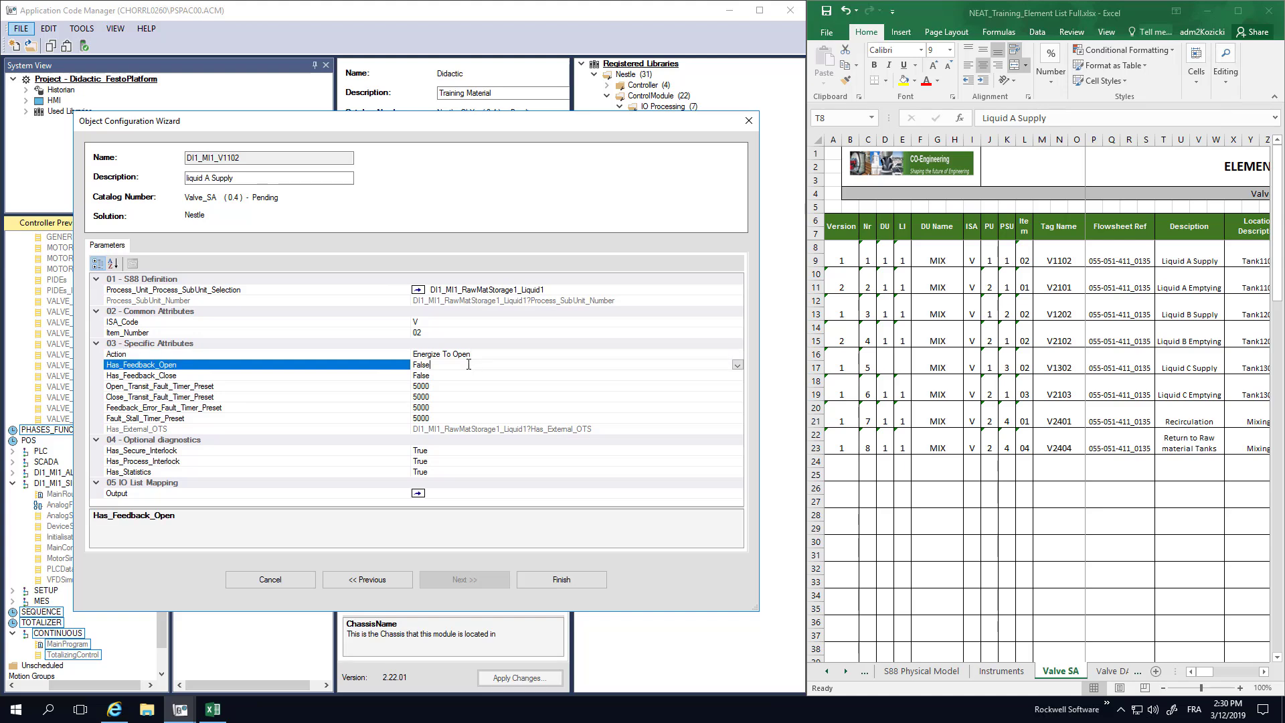
left_click(736, 365)
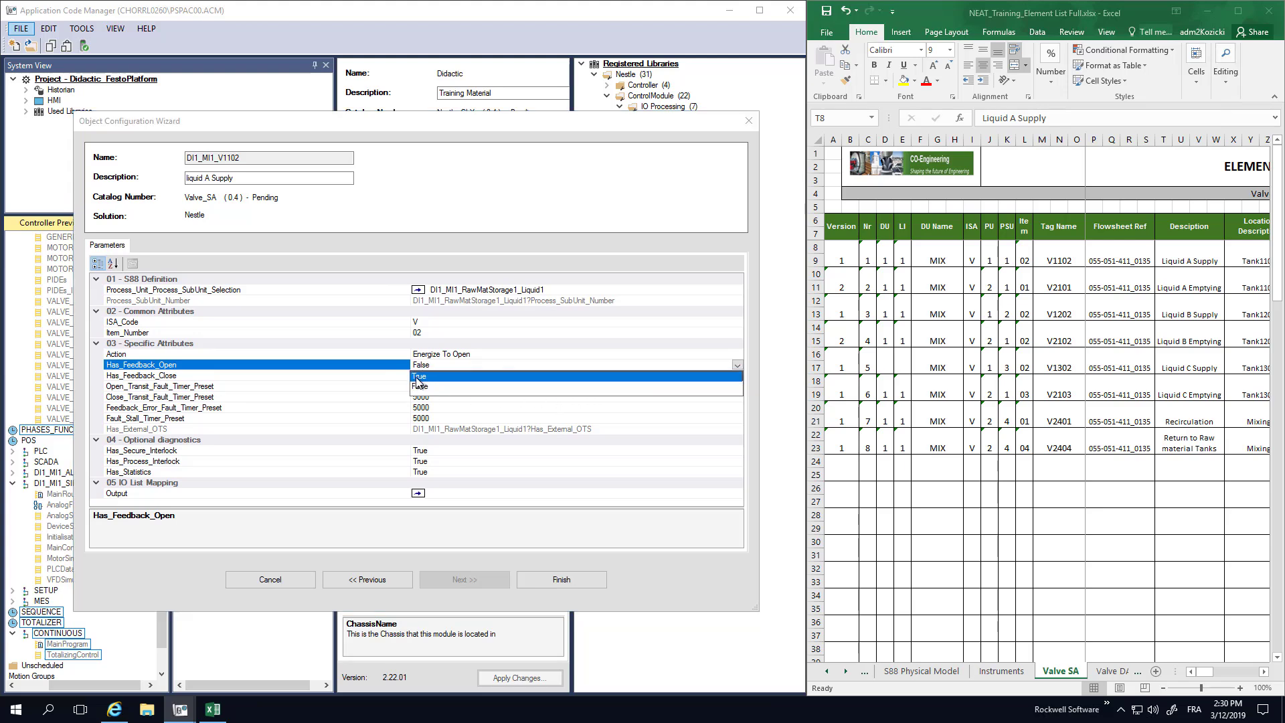
left_click(449, 383)
left_click(449, 375)
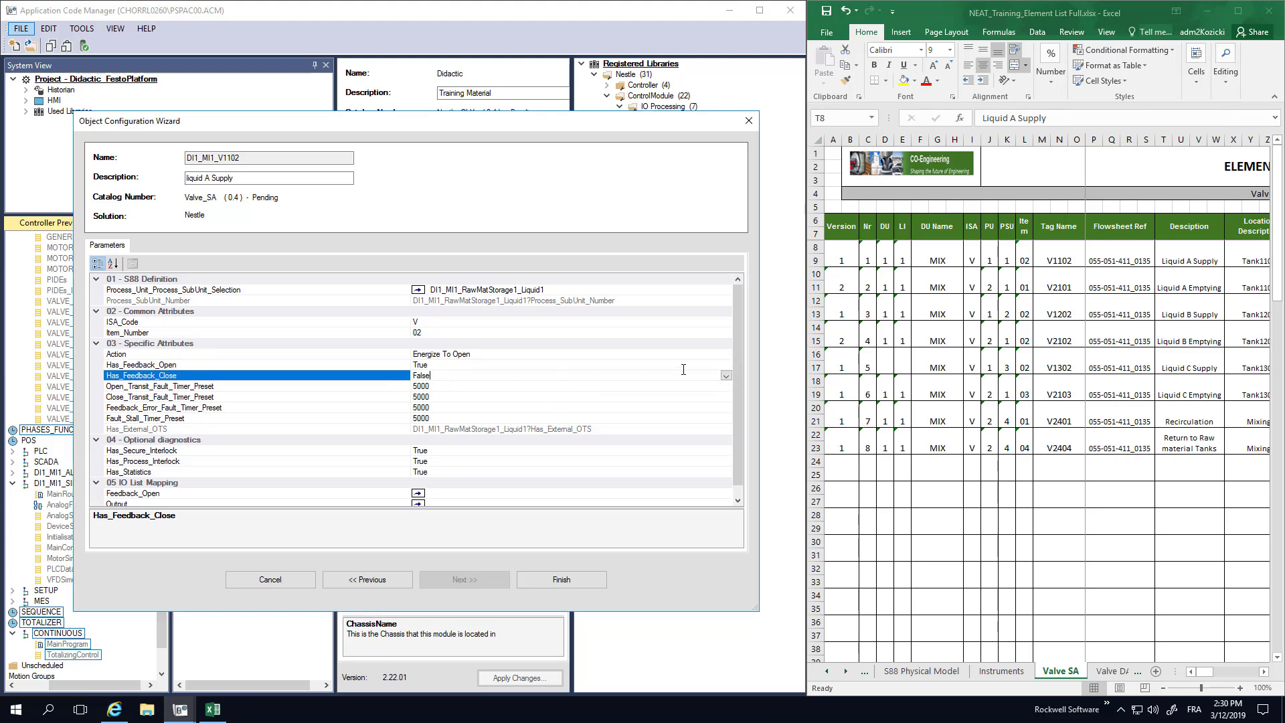
left_click(725, 375)
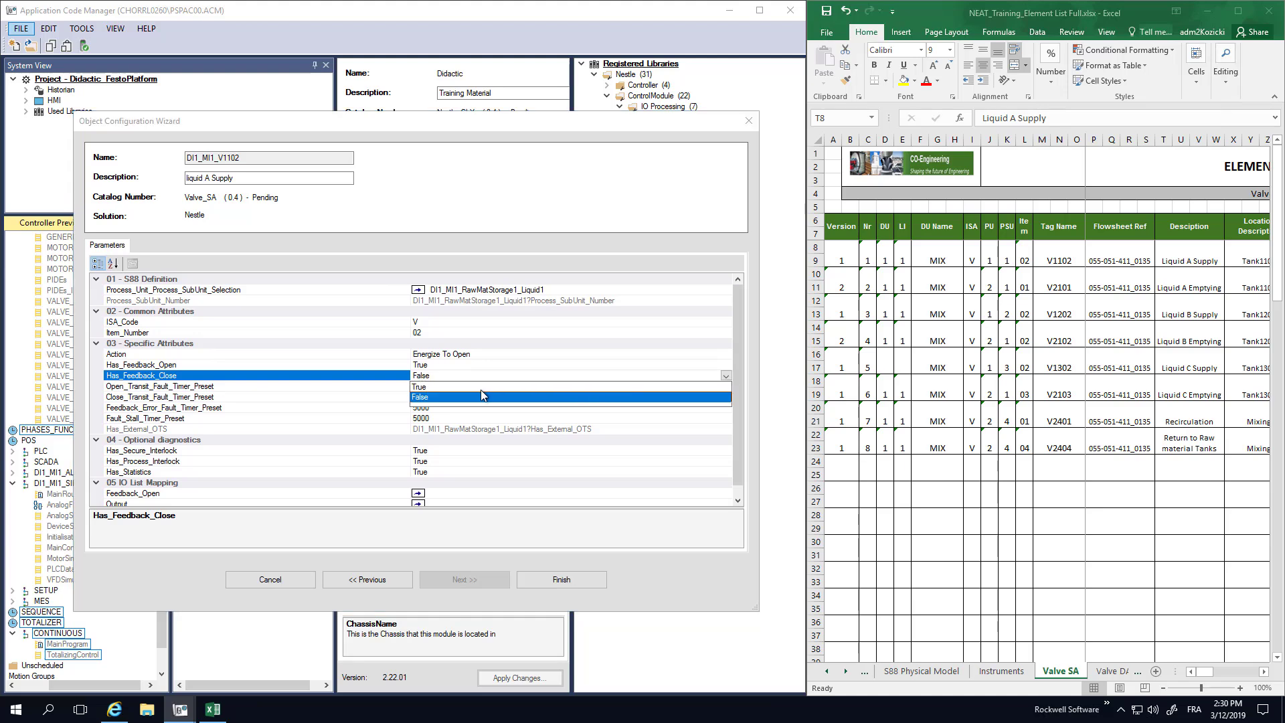
left_click(421, 396)
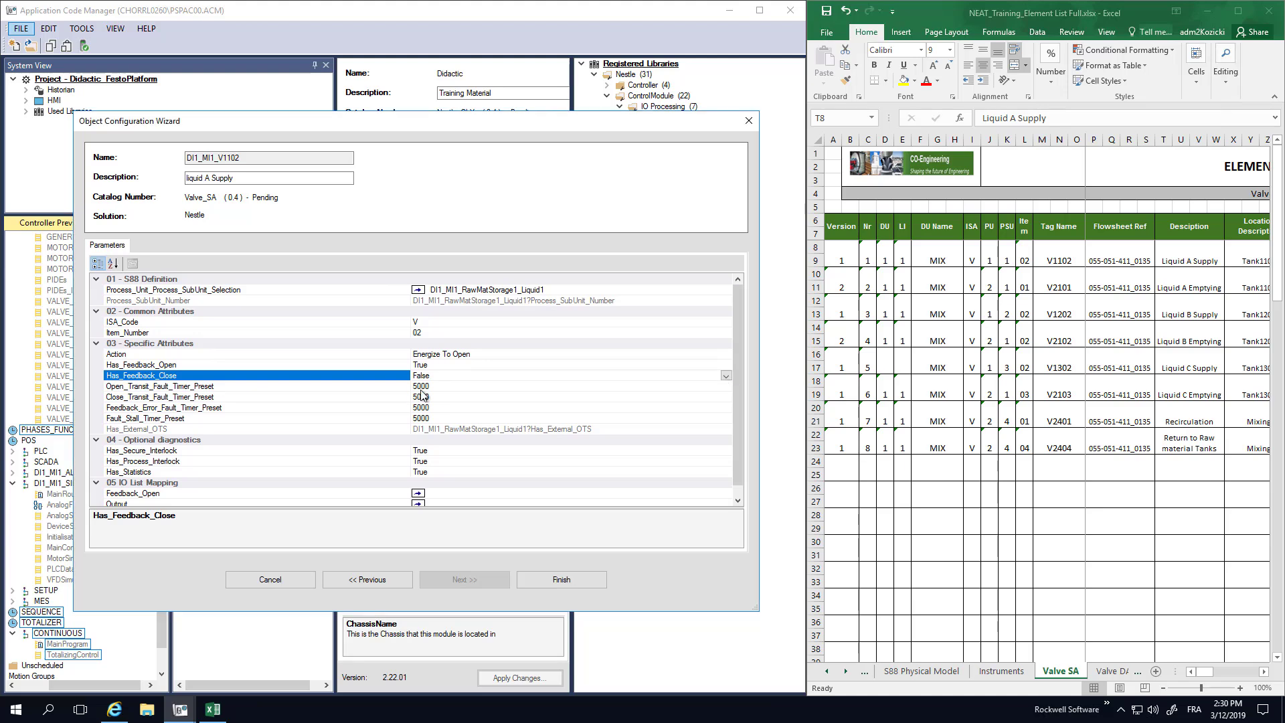
Review the 5000 timer presets and the Has_Secure_Interlock True setting.
left_click(443, 386)
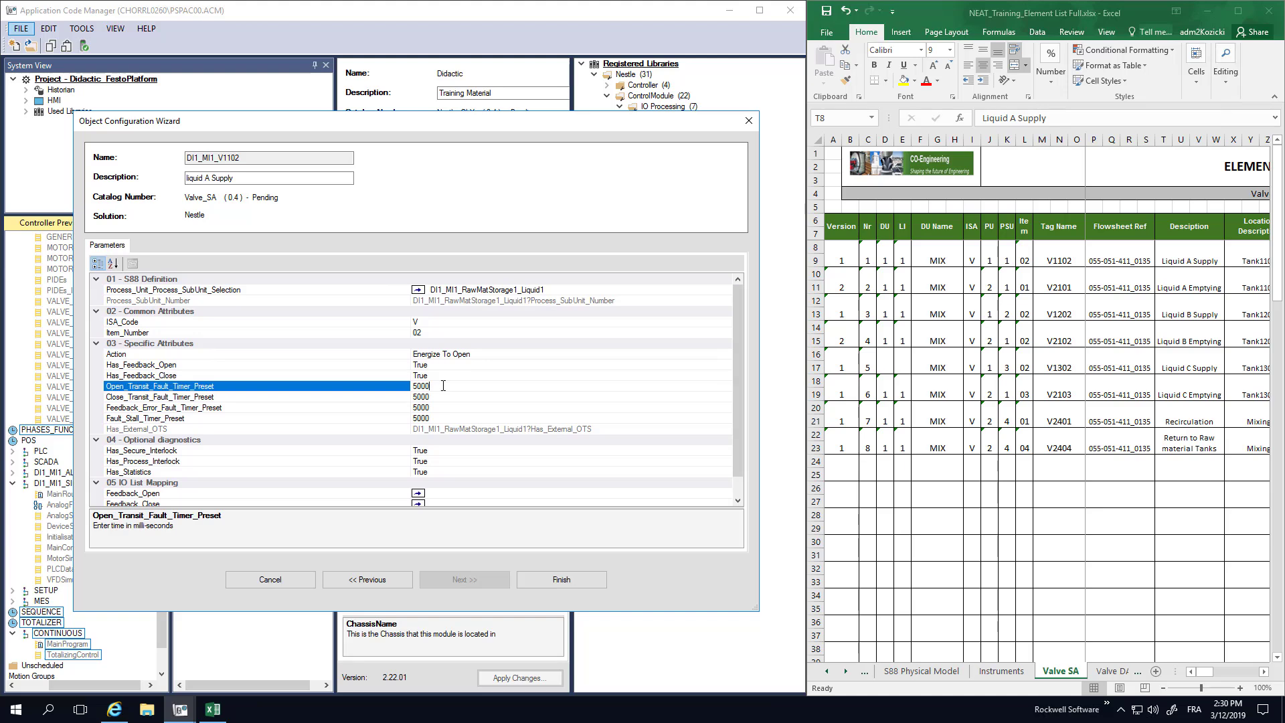
left_click(444, 396)
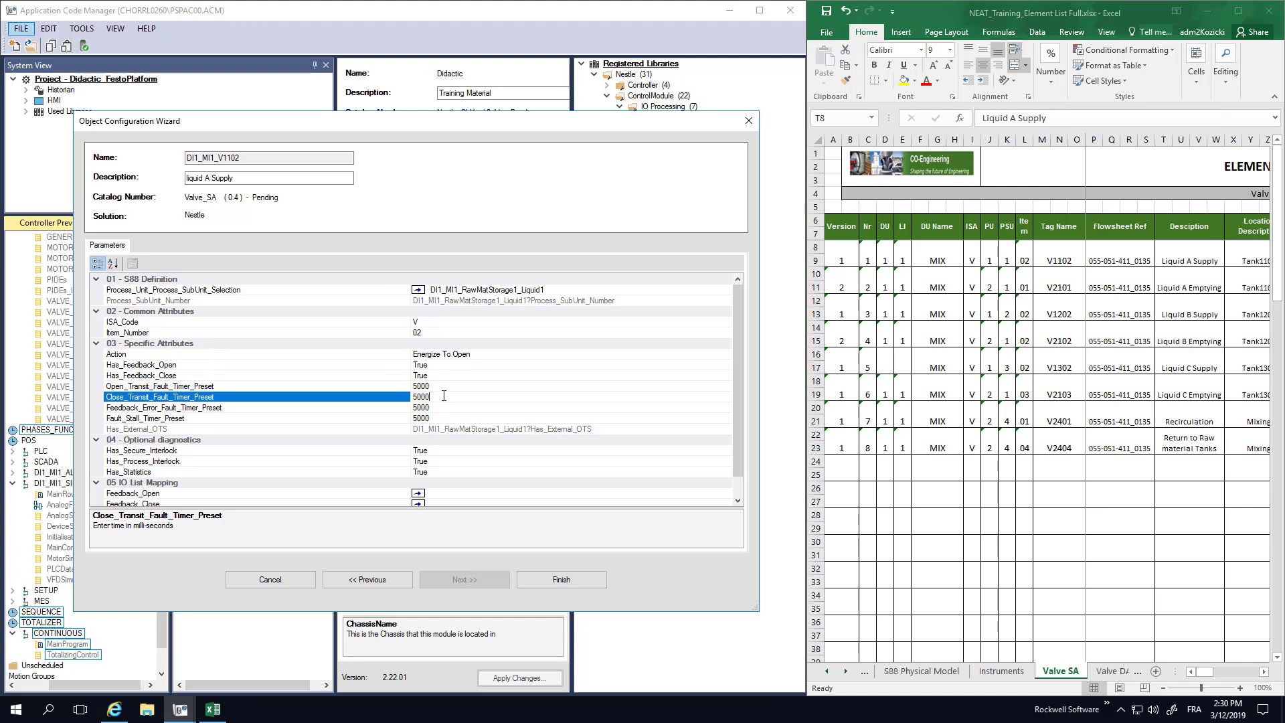
left_click(433, 409)
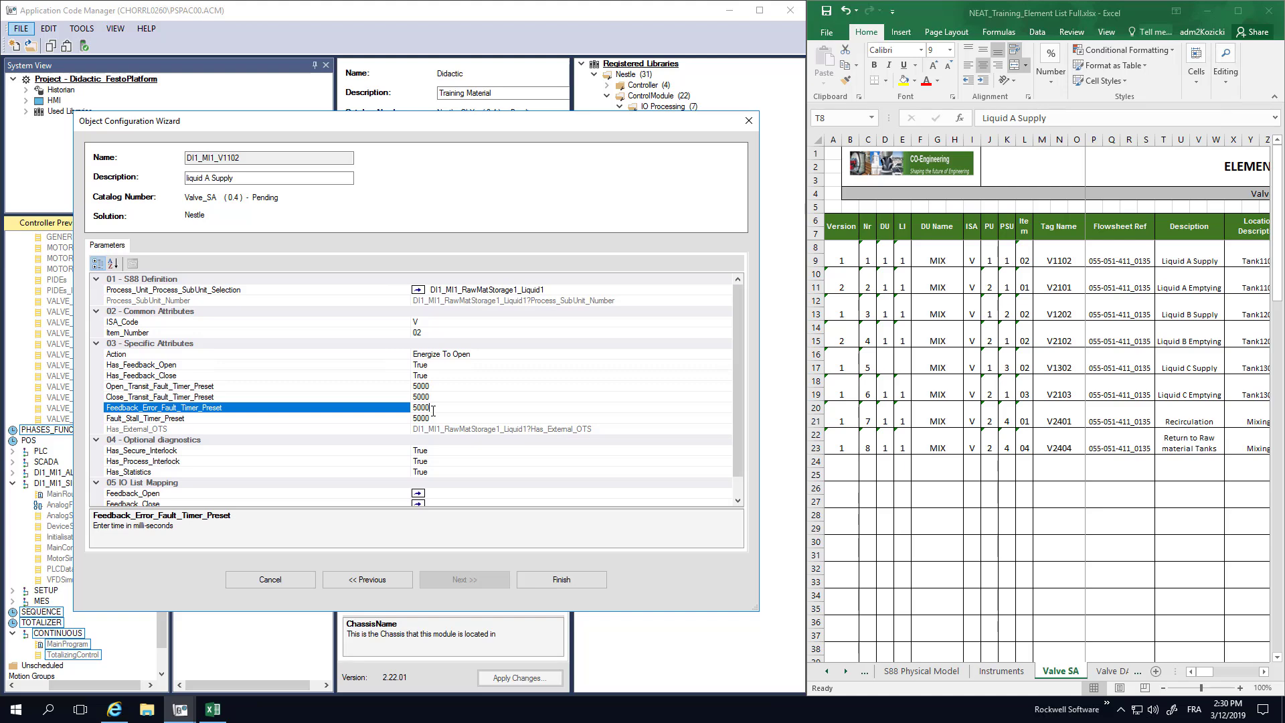
left_click(439, 419)
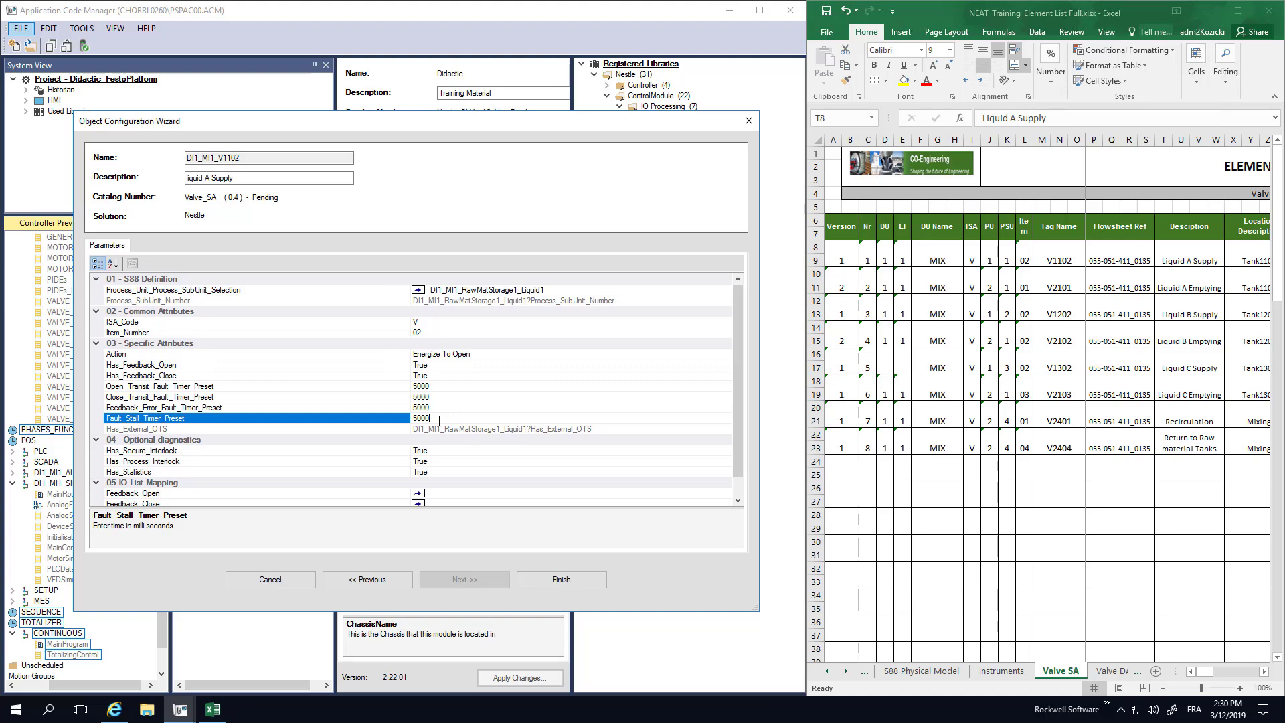
left_click(448, 451)
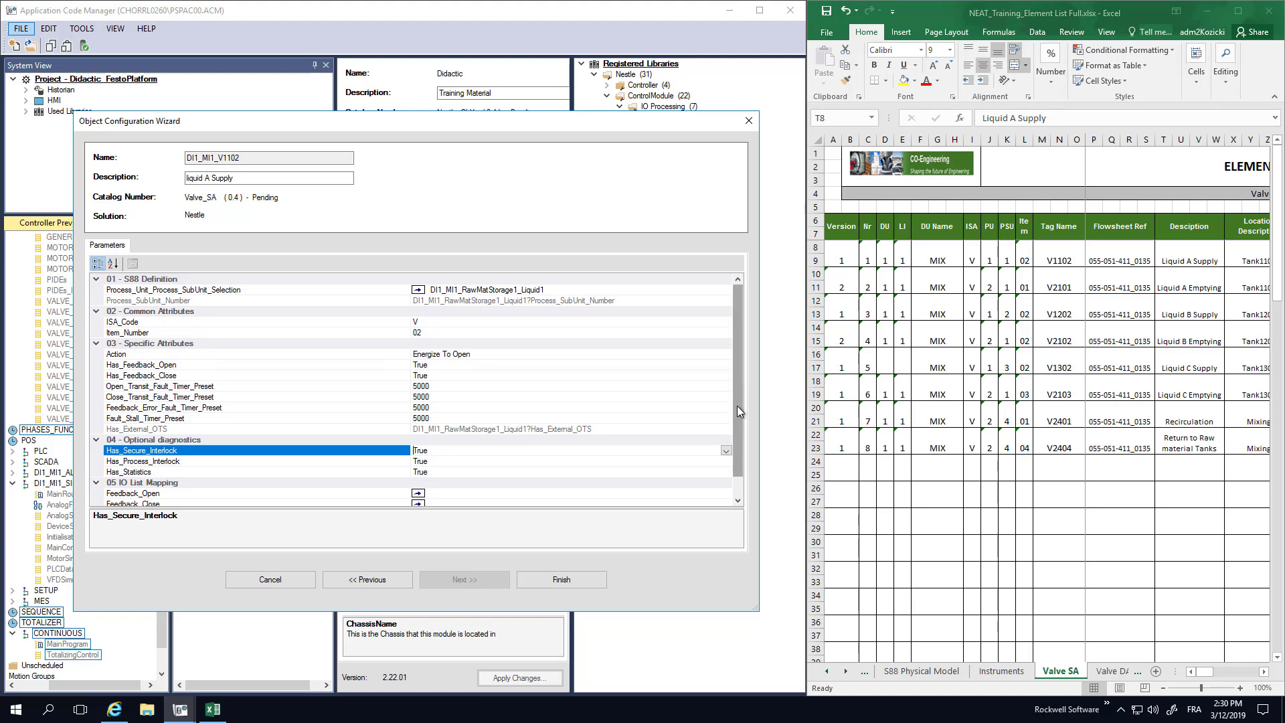
left_click_drag(736, 405, 738, 426)
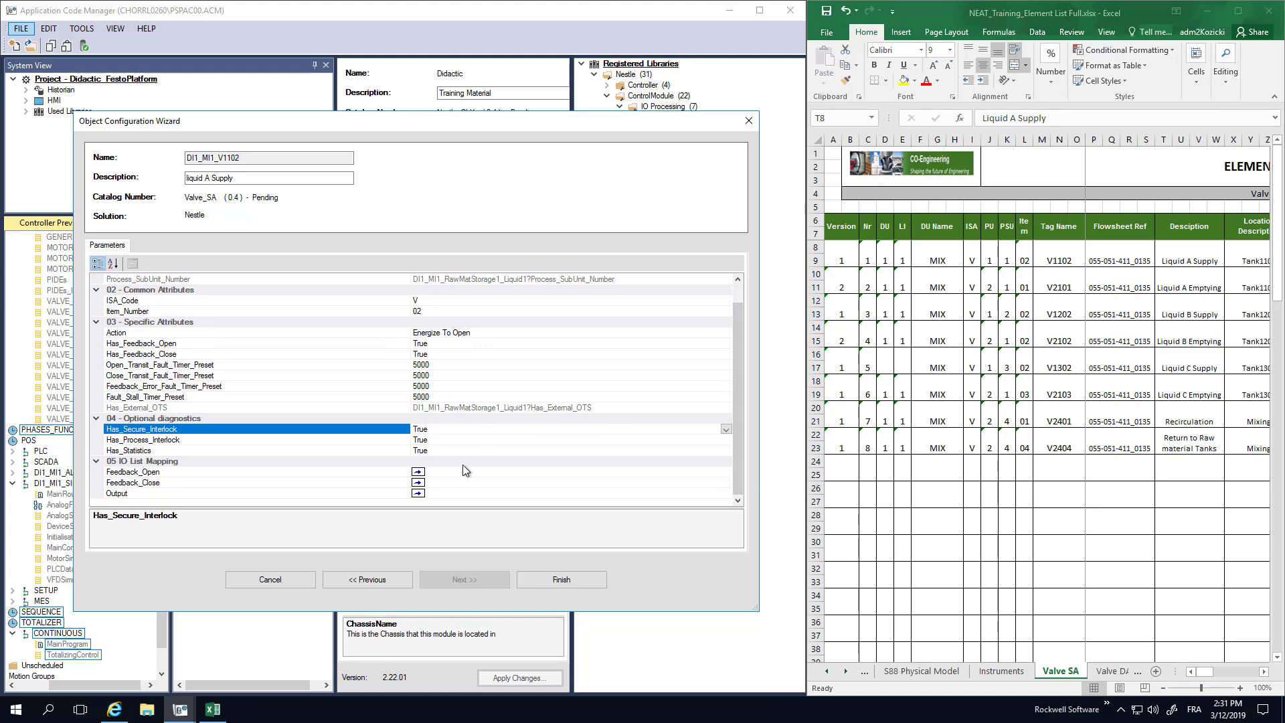
Save the DI1_MI1_V1102 valve and bring up the Valve DA sheet of the element list.
left_click(572, 579)
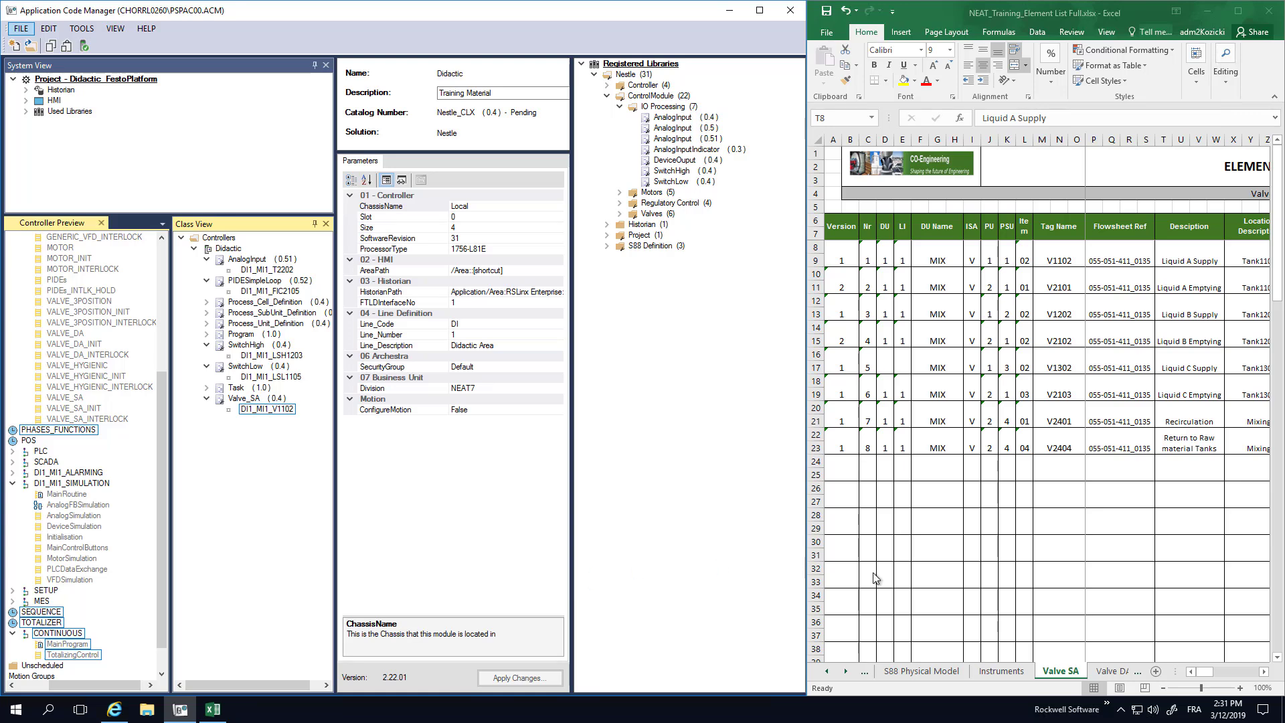
left_click(1113, 671)
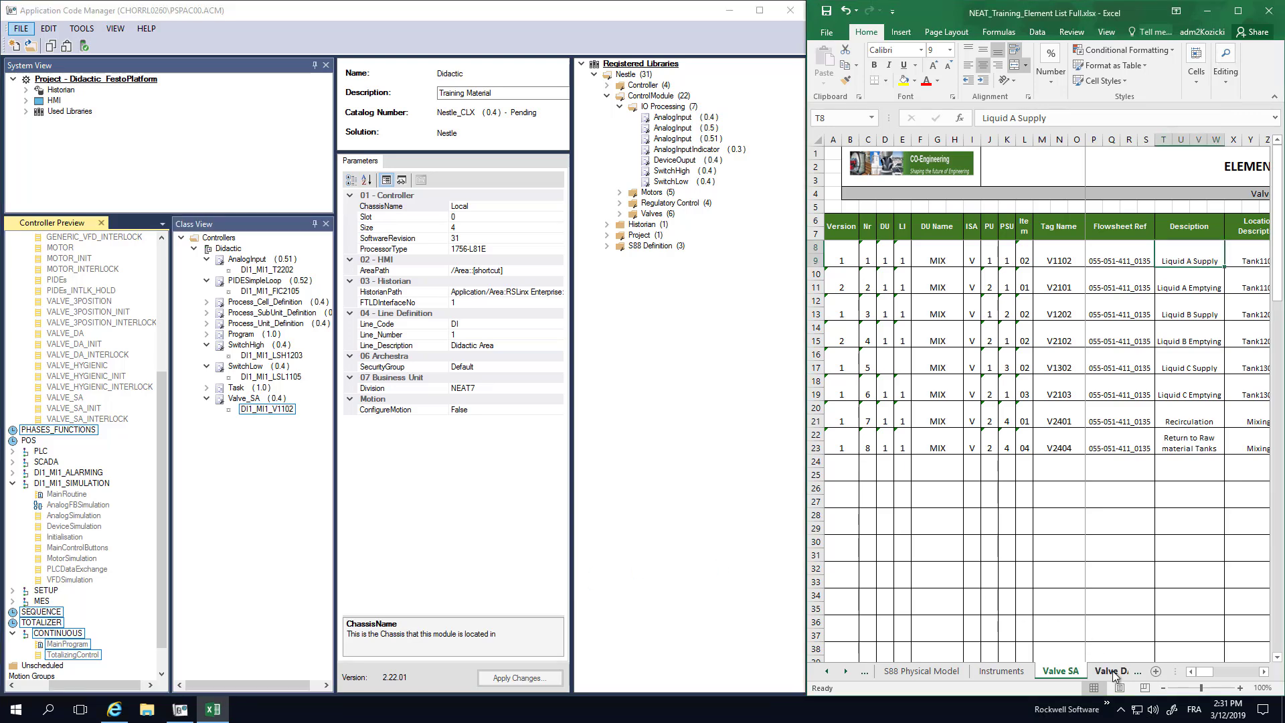
left_click(1113, 671)
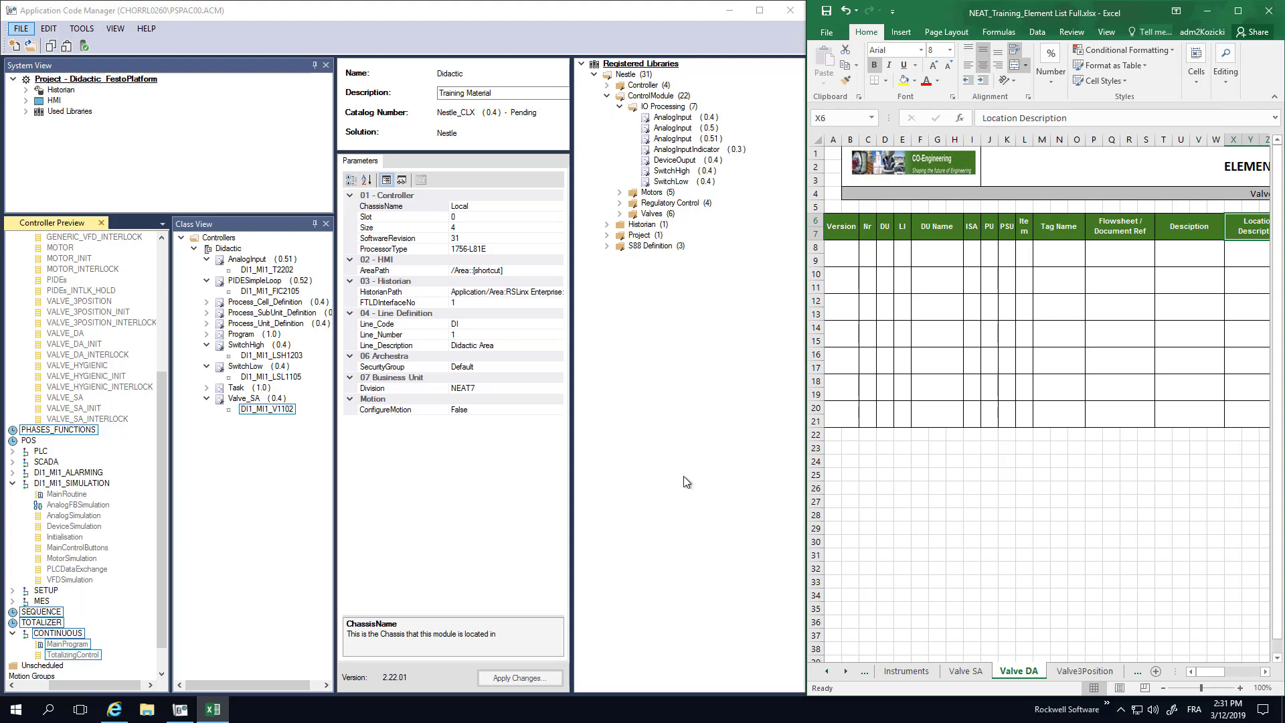
Start a new Valve_DA instance under Didactic from the Valves library group.
right_click(227, 248)
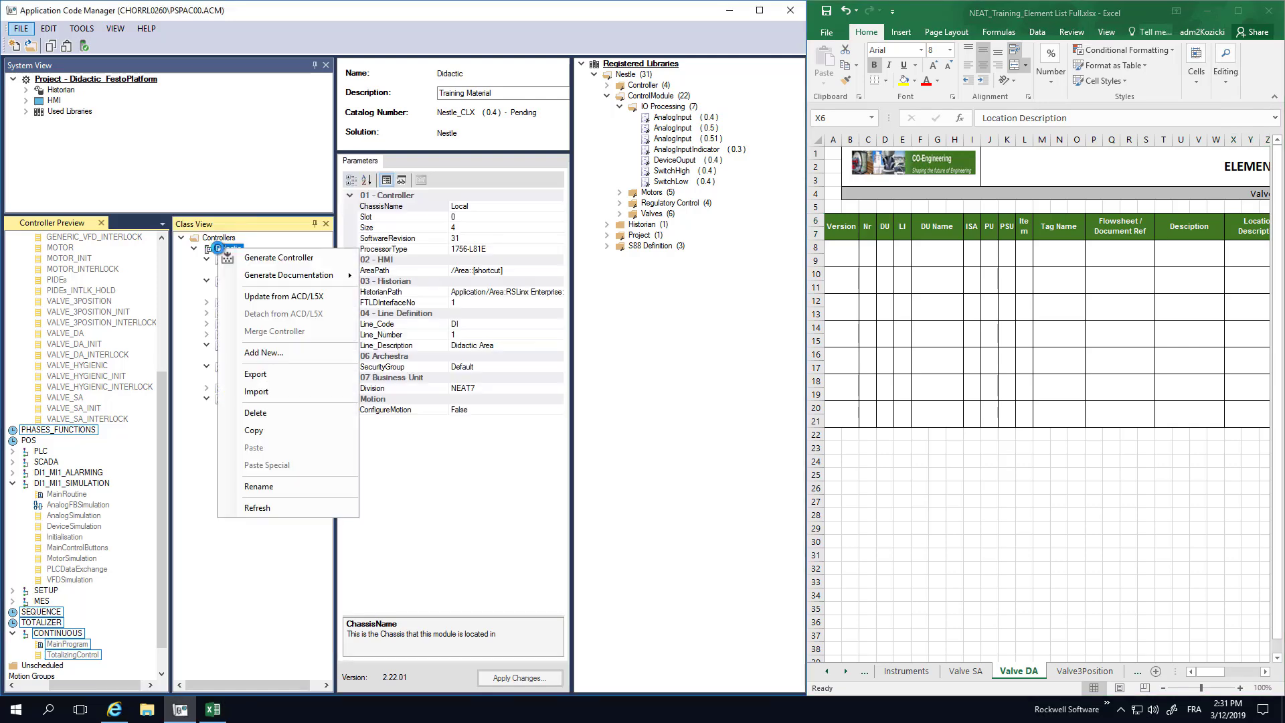
left_click(271, 356)
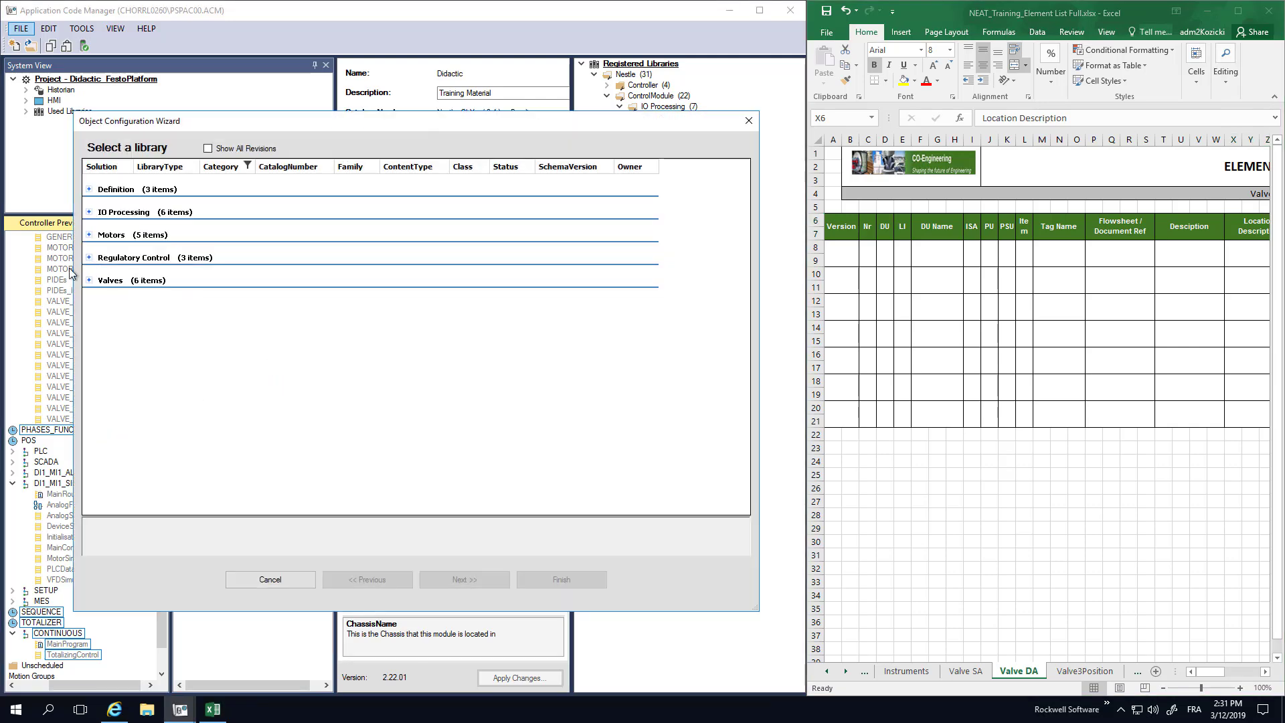
left_click(89, 280)
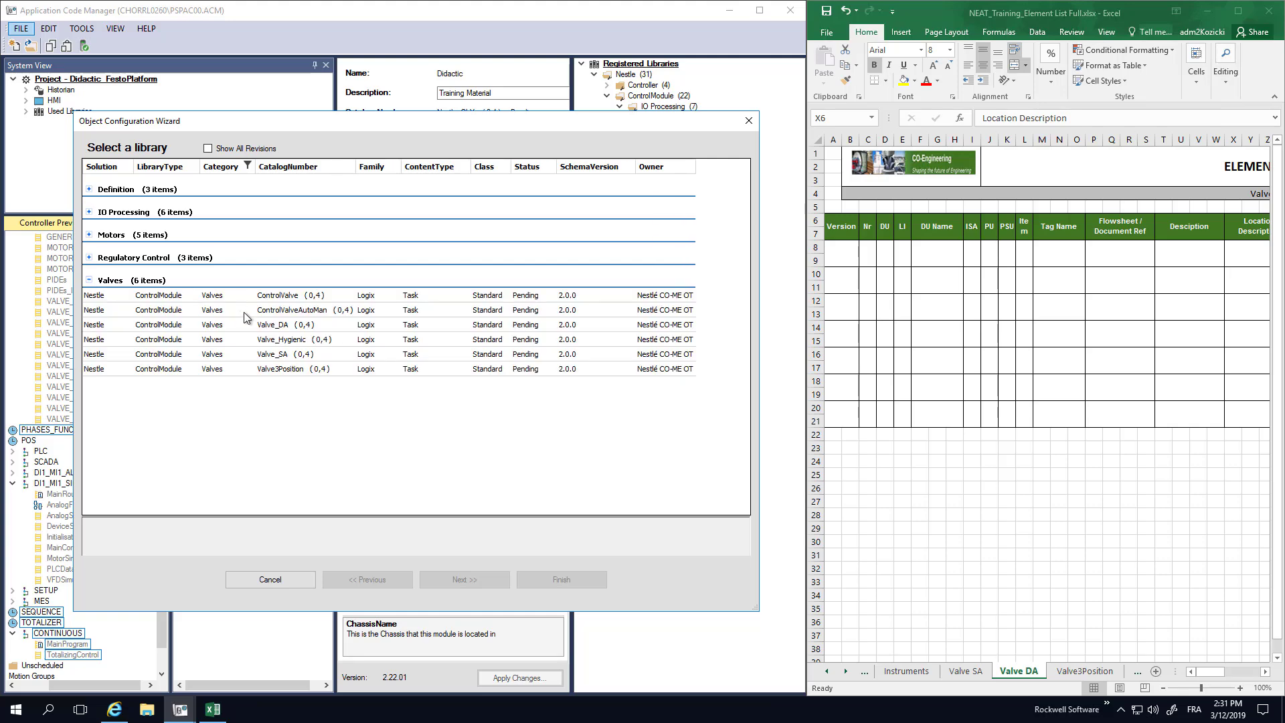
left_click(271, 325)
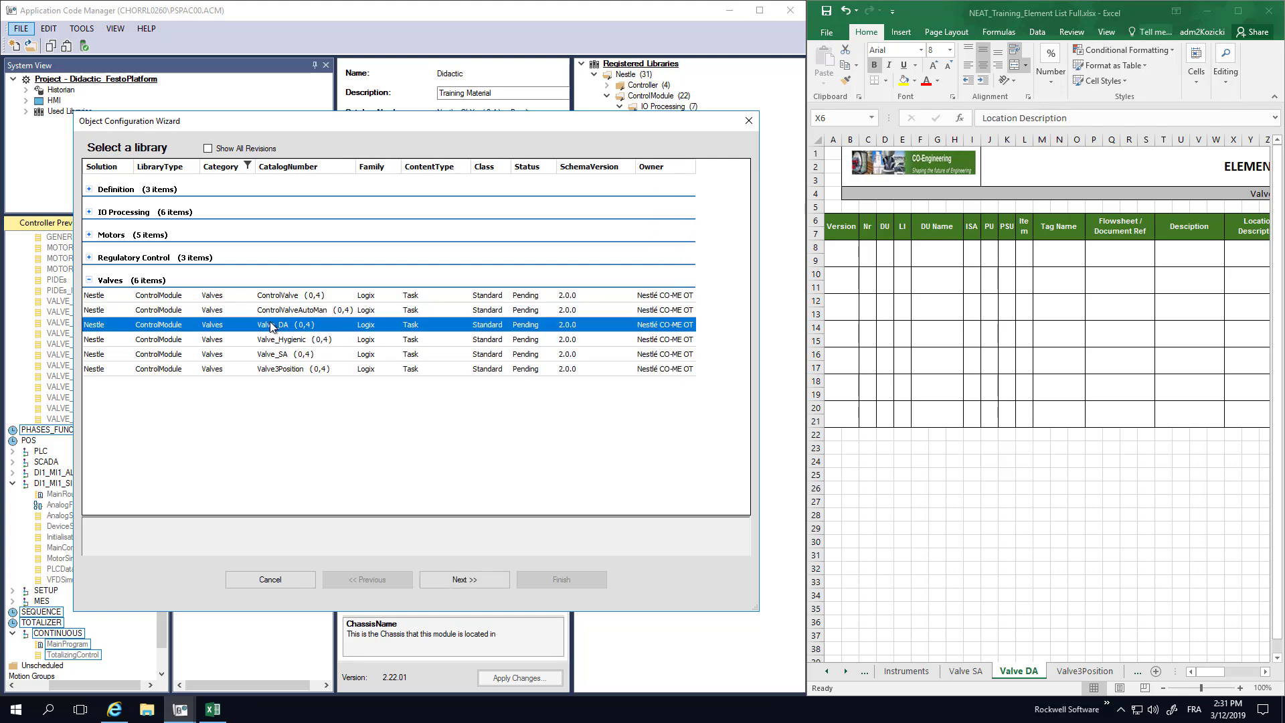
left_click(469, 577)
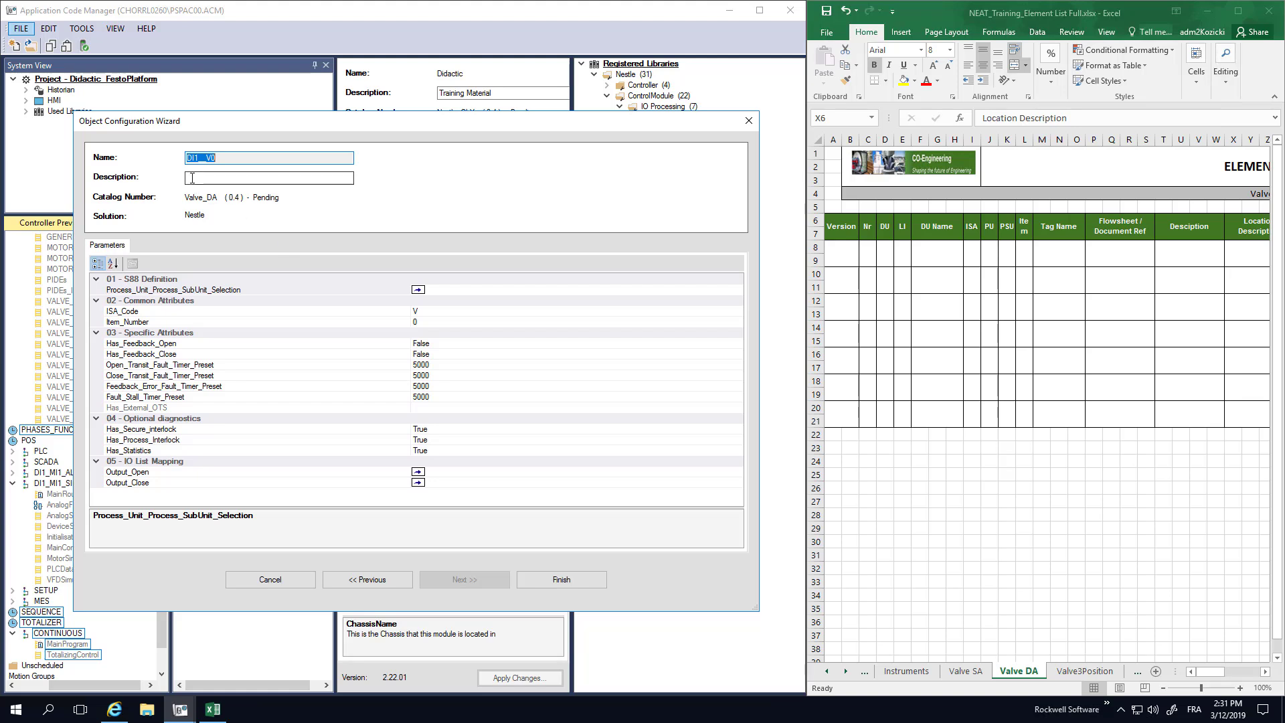
Describe the Valve_DA as 'training Purpose' and link it to DI1_MI1_BatchMixer2_Outlet4.
left_click(275, 178)
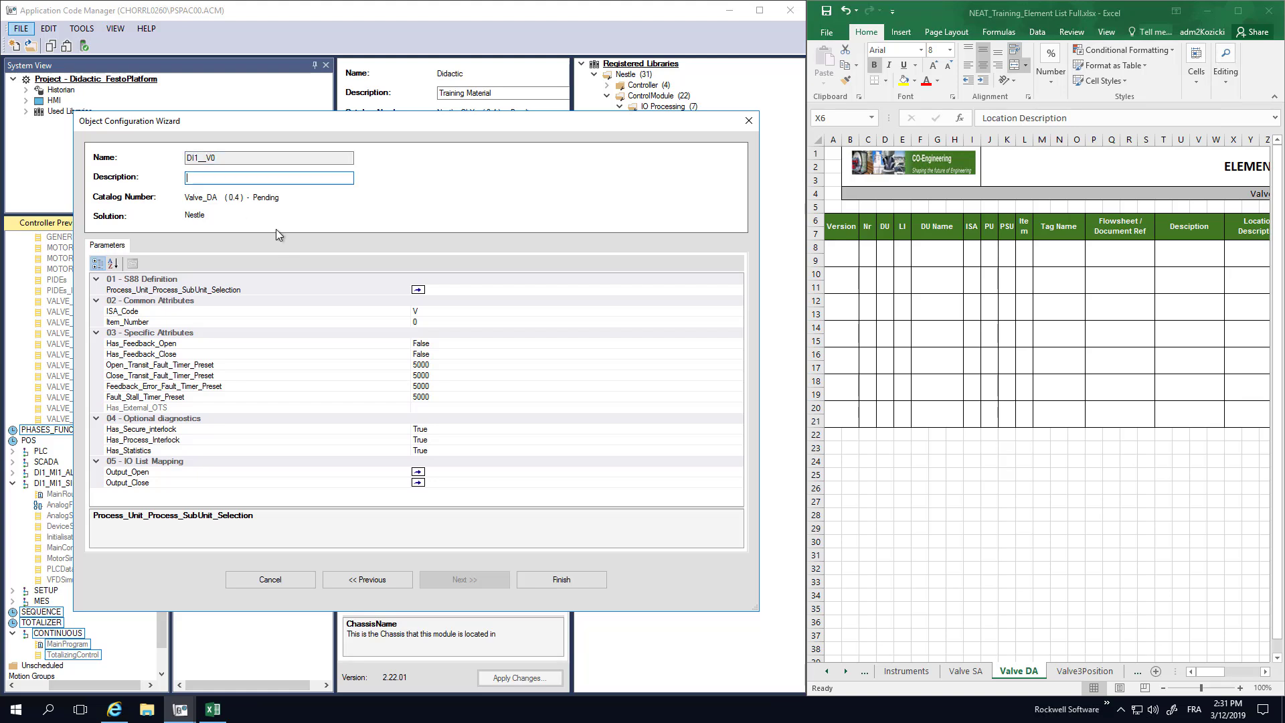
type("training ")
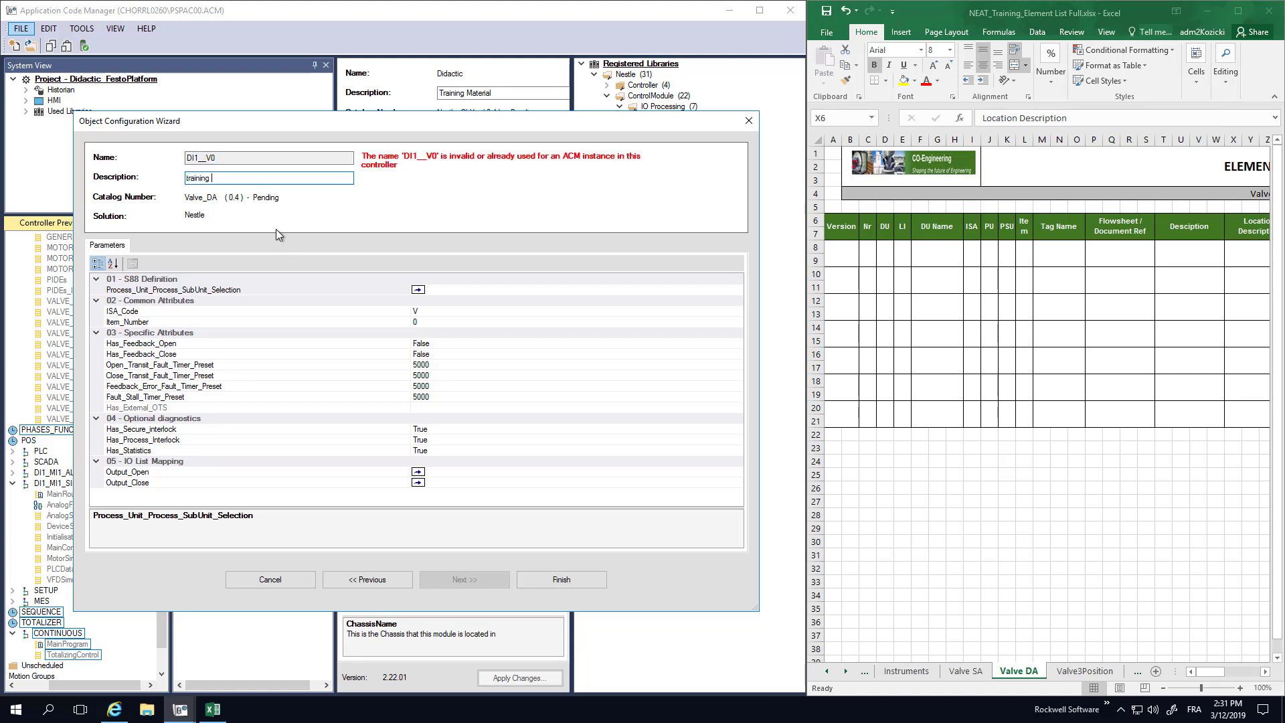
type("Purpose")
left_click(448, 292)
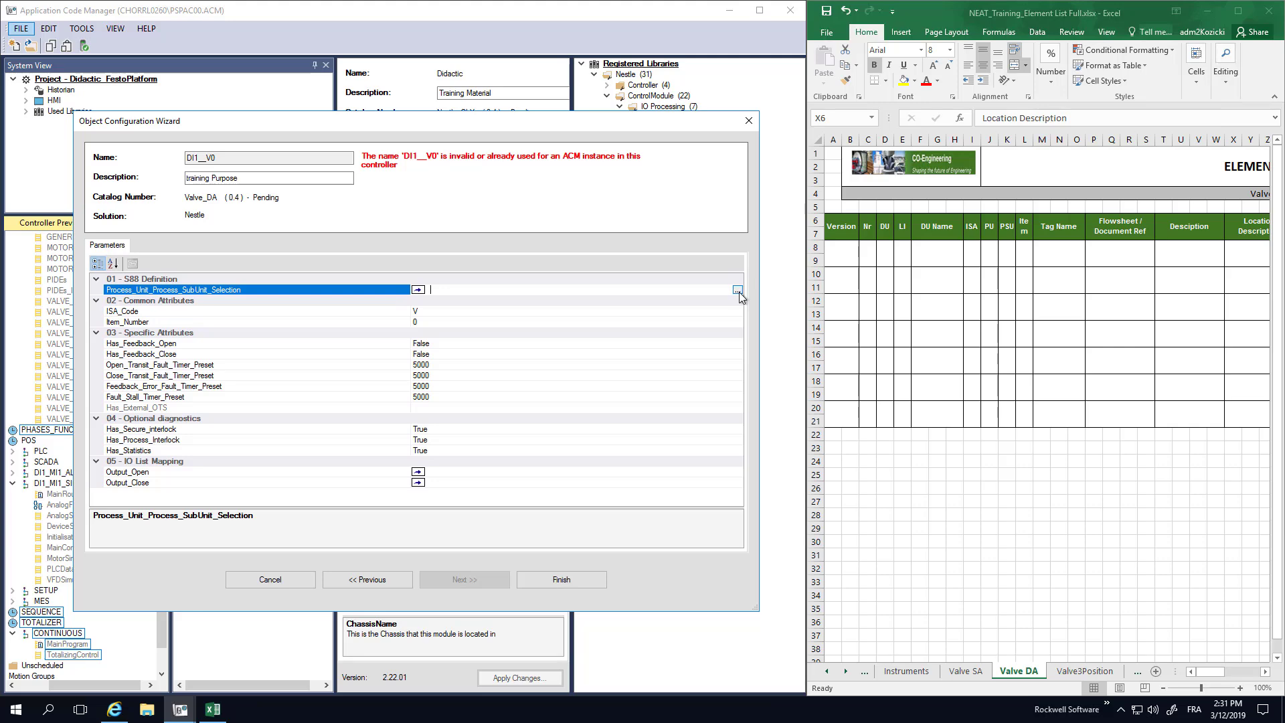
left_click(738, 292)
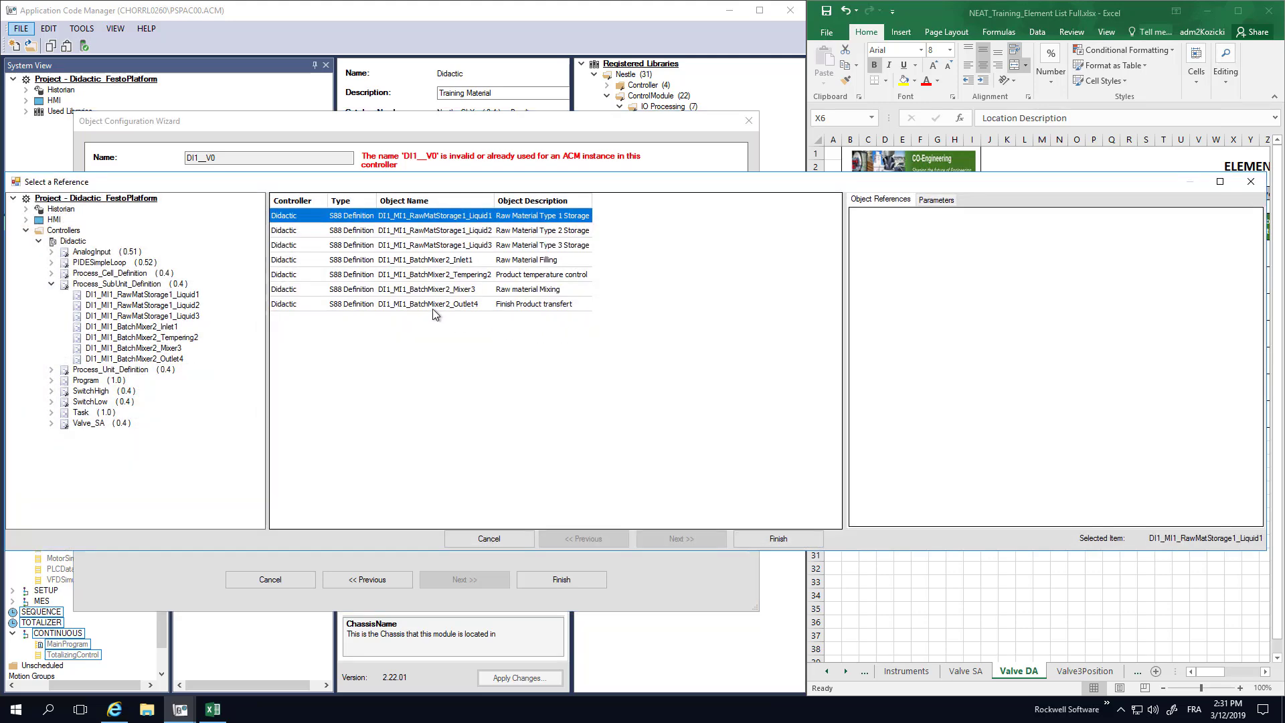
left_click(434, 305)
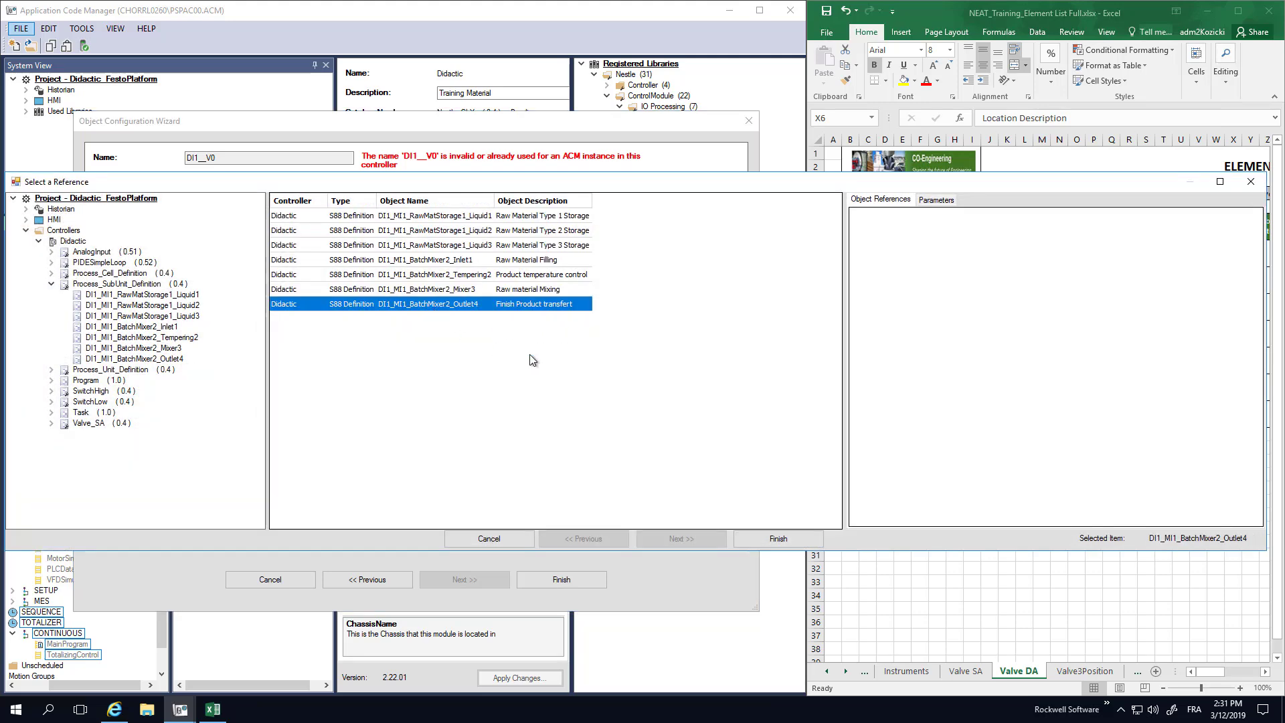
left_click(766, 538)
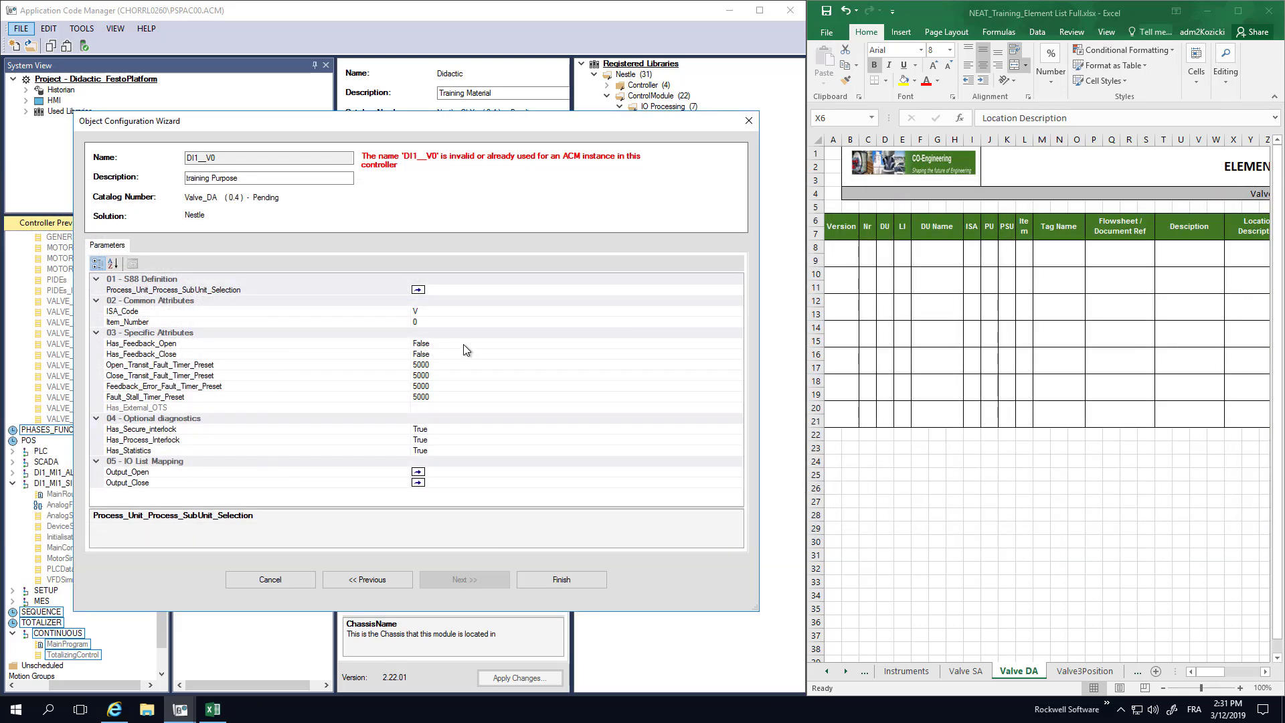
Set Item_Number to 99 and finish, creating valve DI1_MI1_V2499.
left_click(438, 310)
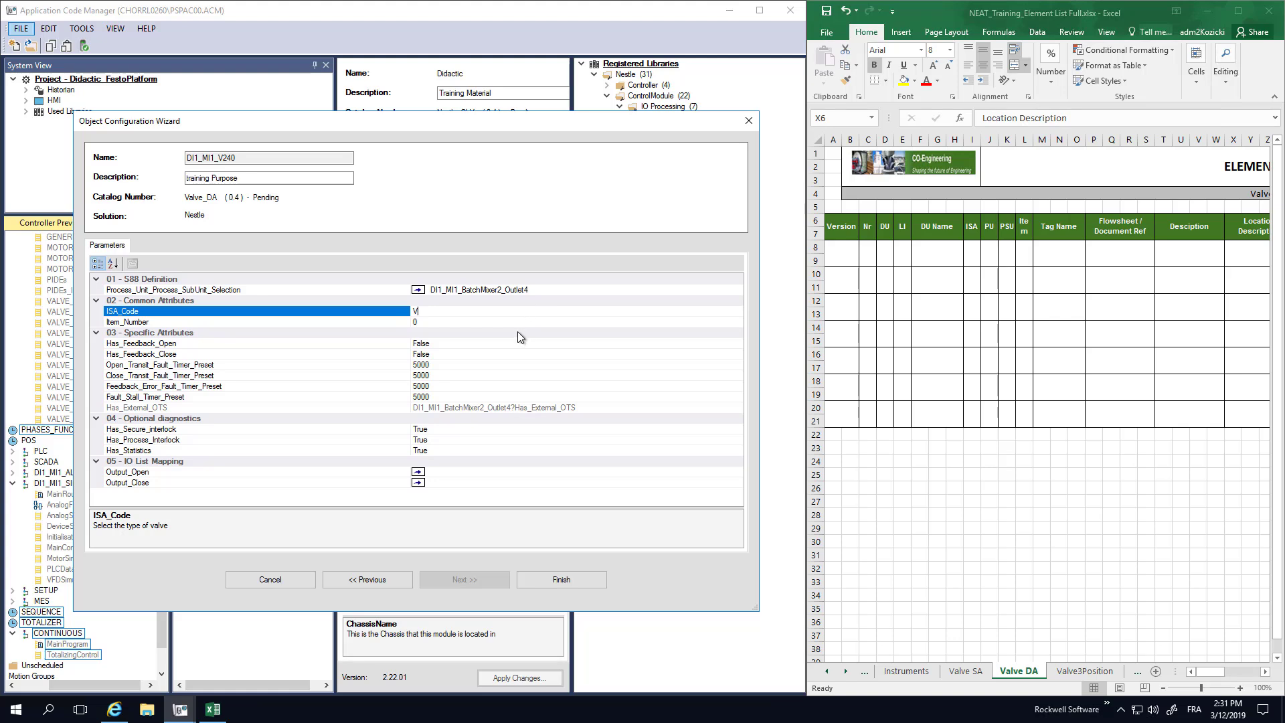
left_click(444, 322)
key("BackSpace")
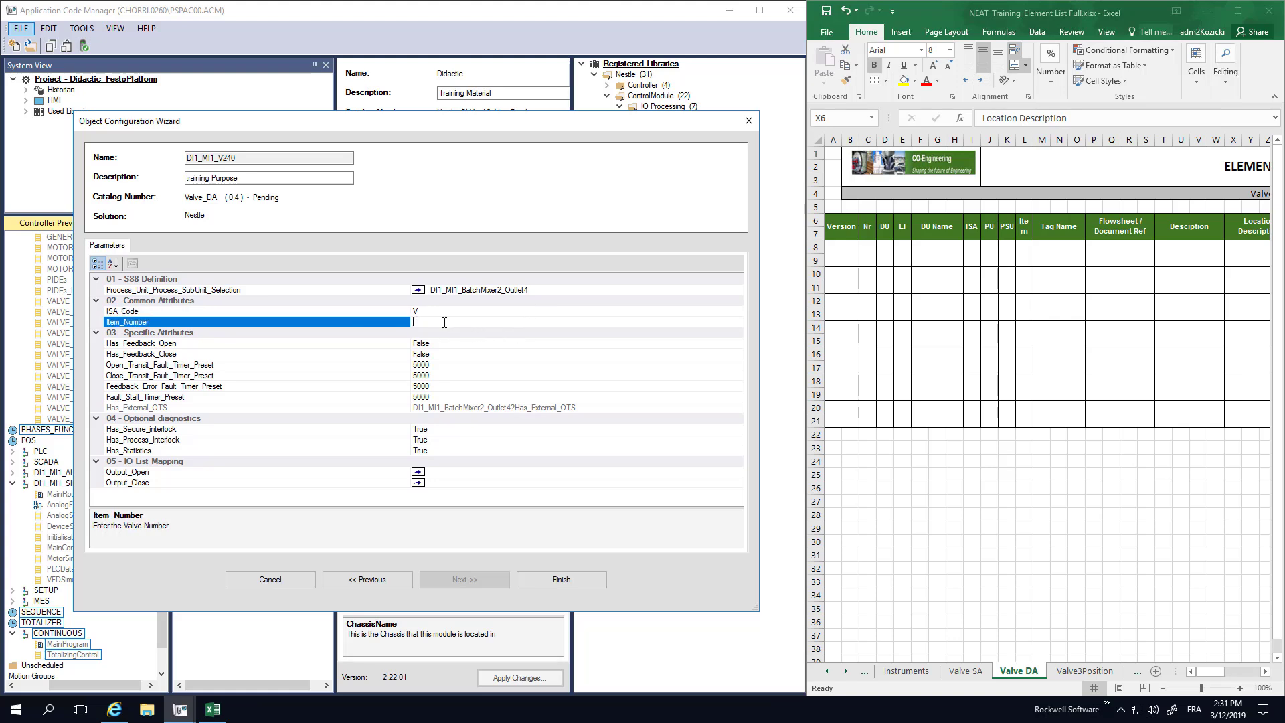
type("99")
left_click(431, 344)
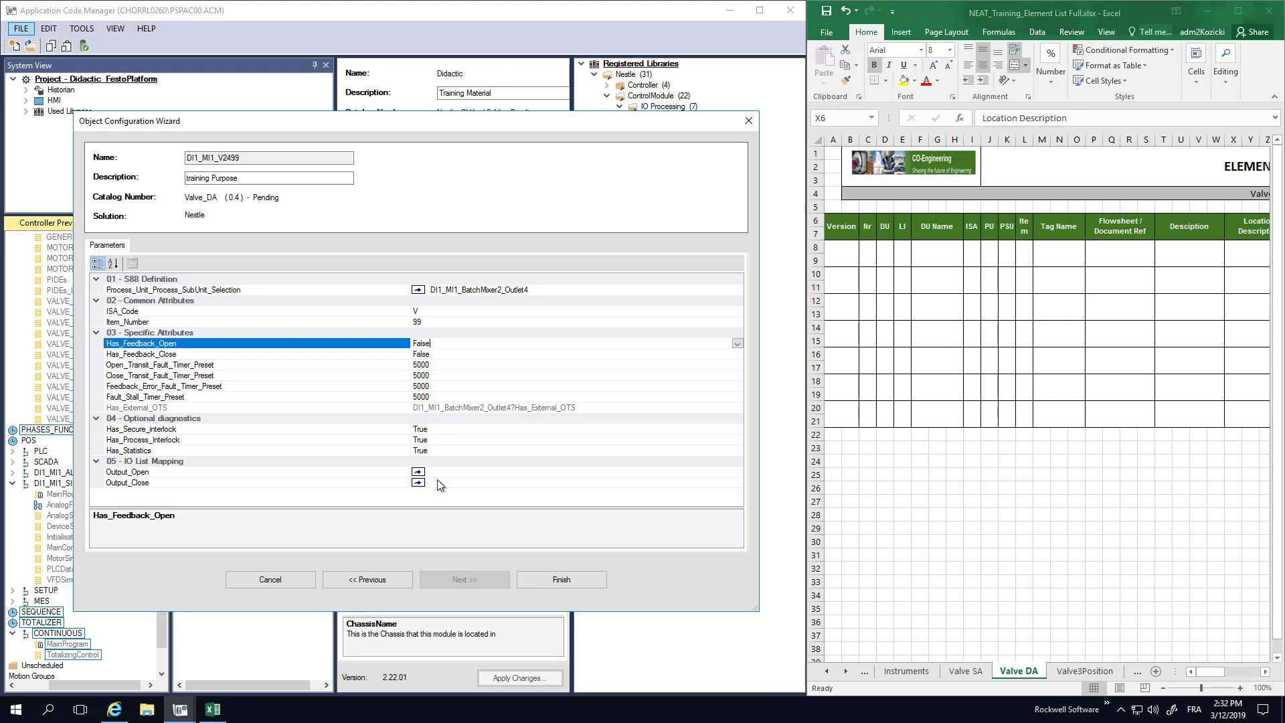
left_click(569, 582)
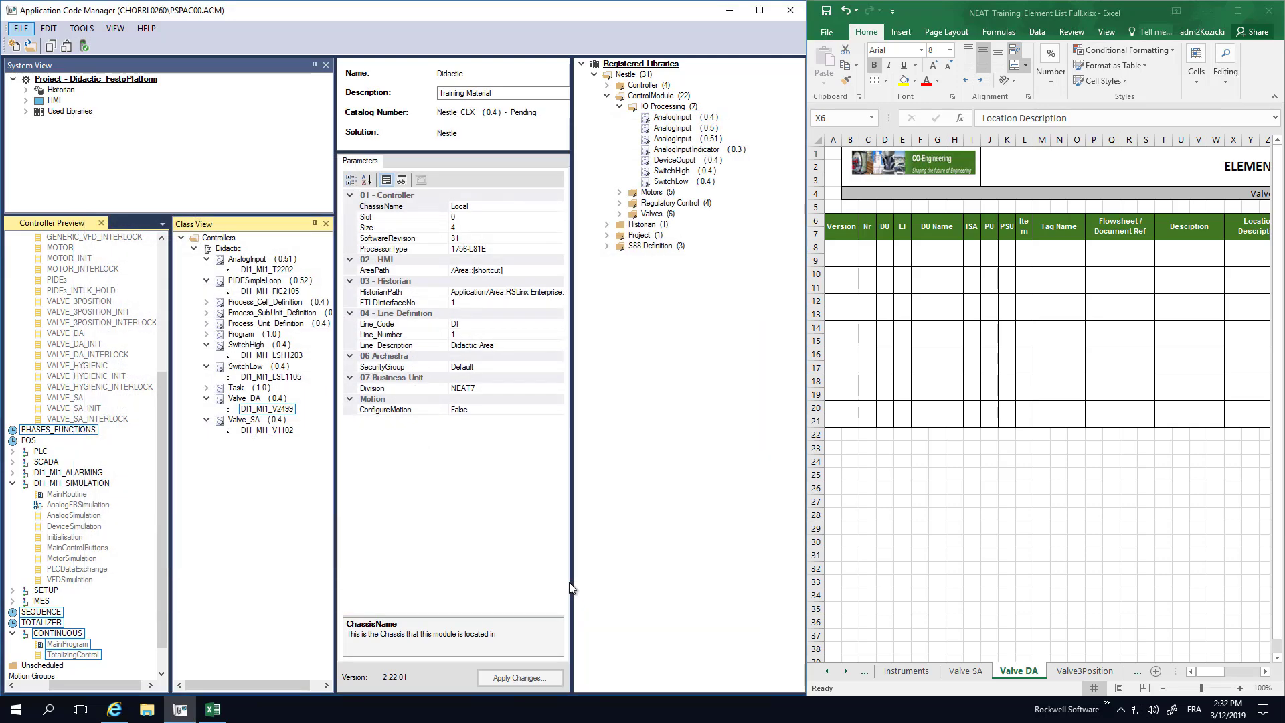
Start a new Valve_Hygienic instance under the Didactic controller.
right_click(233, 254)
left_click(285, 358)
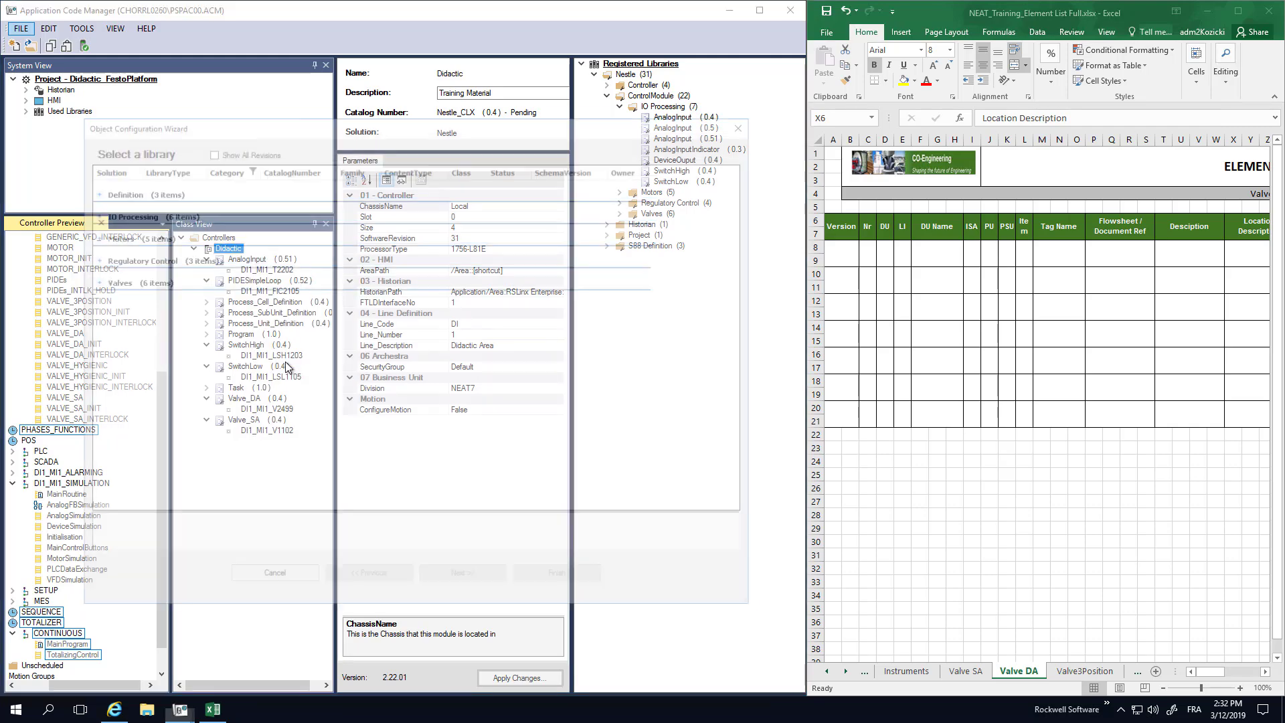
left_click(89, 280)
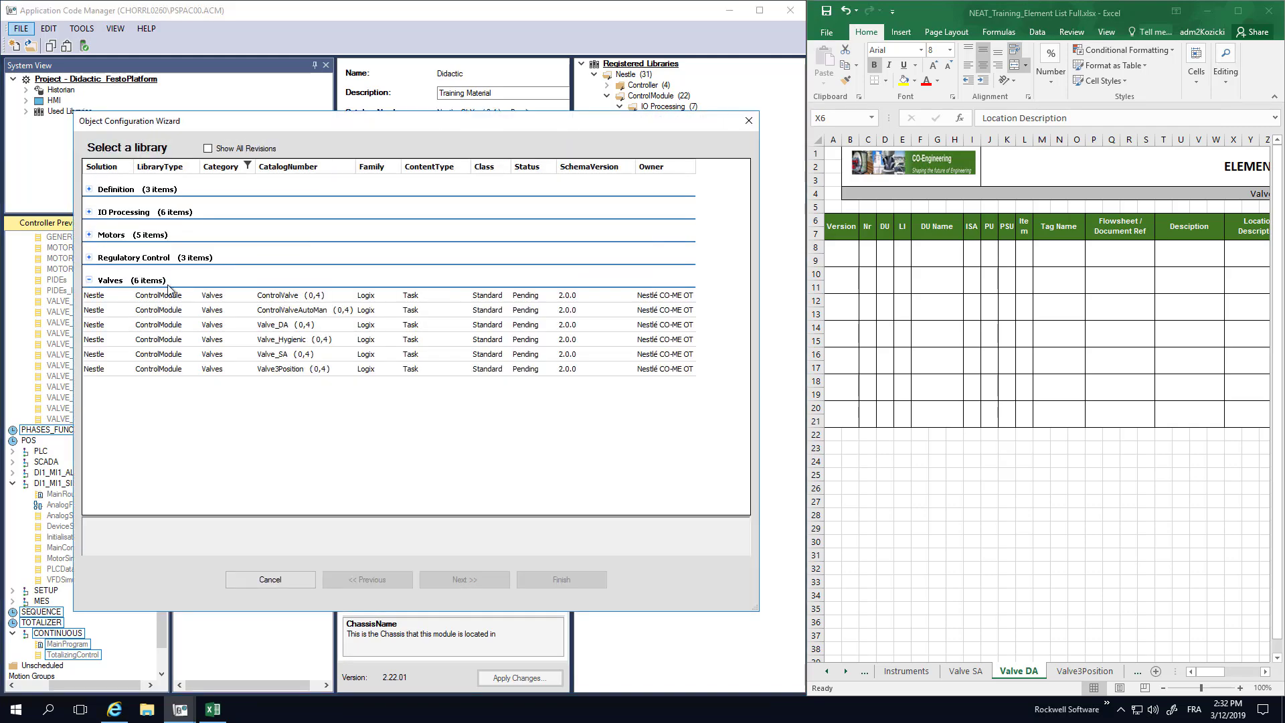
left_click(271, 340)
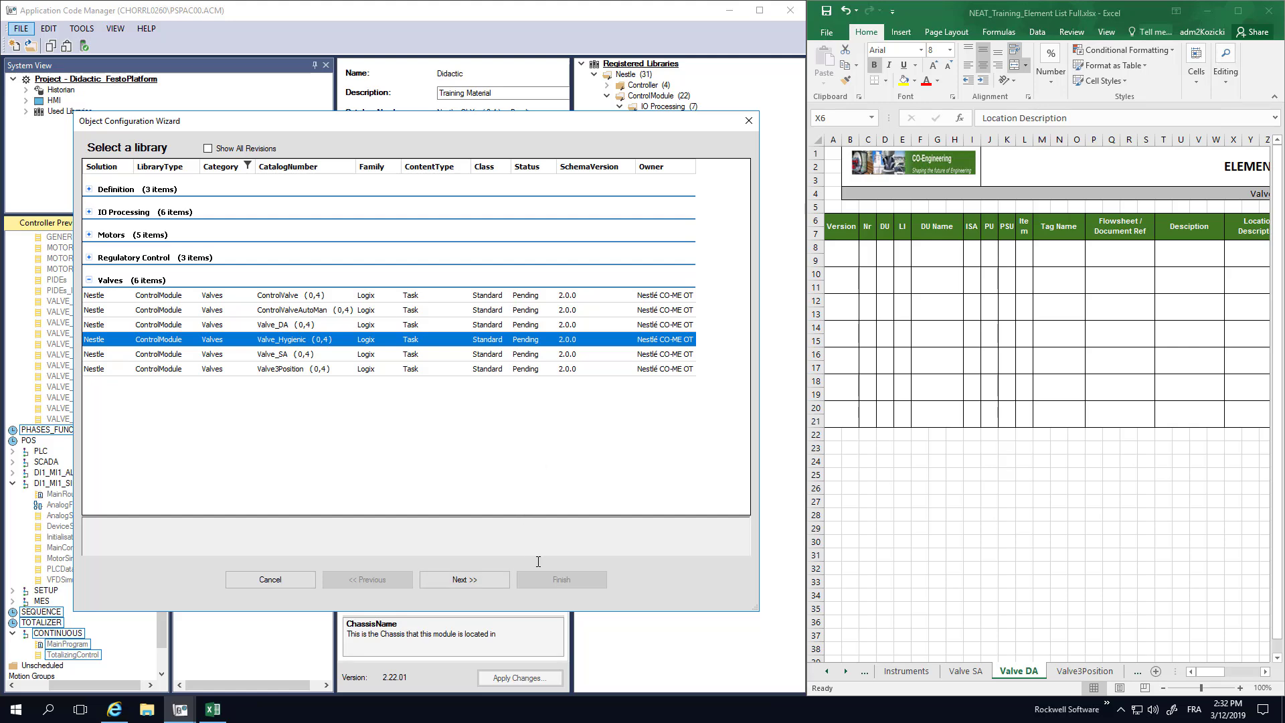
left_click(472, 581)
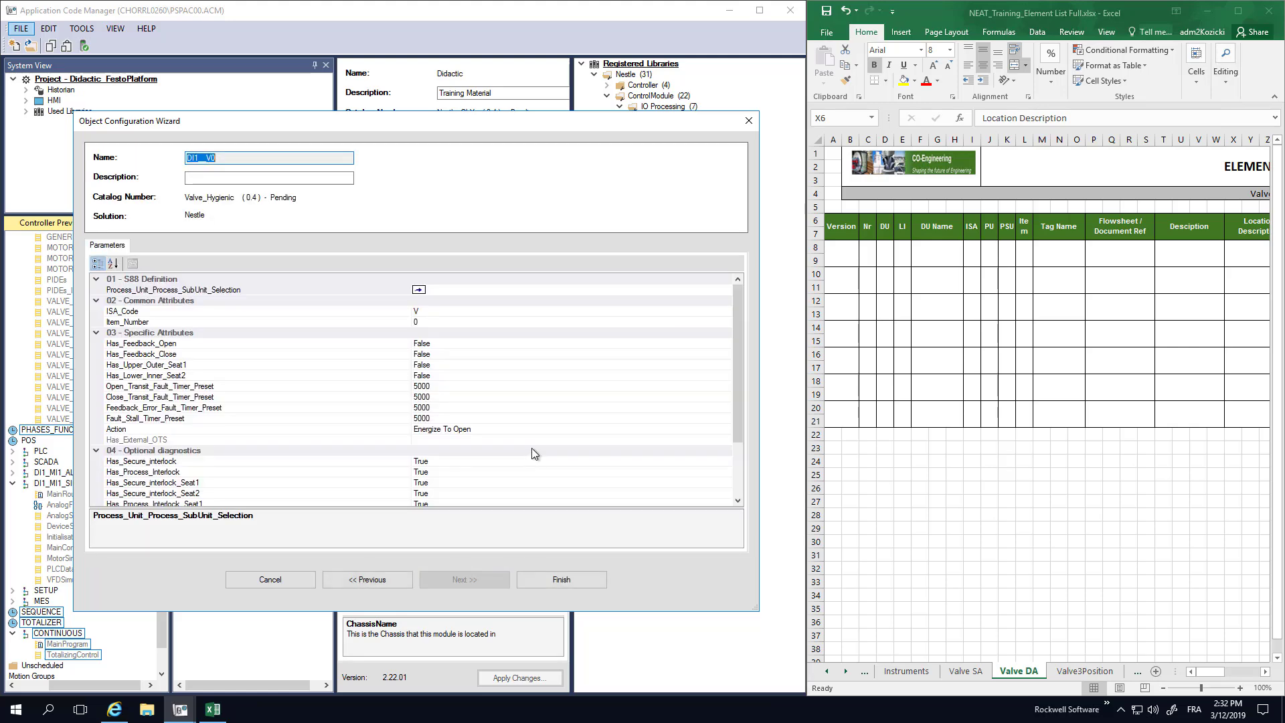
Describe it as 'Training Purpose' and link it to DI1_MI1_BatchMixer2_Outlet4.
left_click(241, 178)
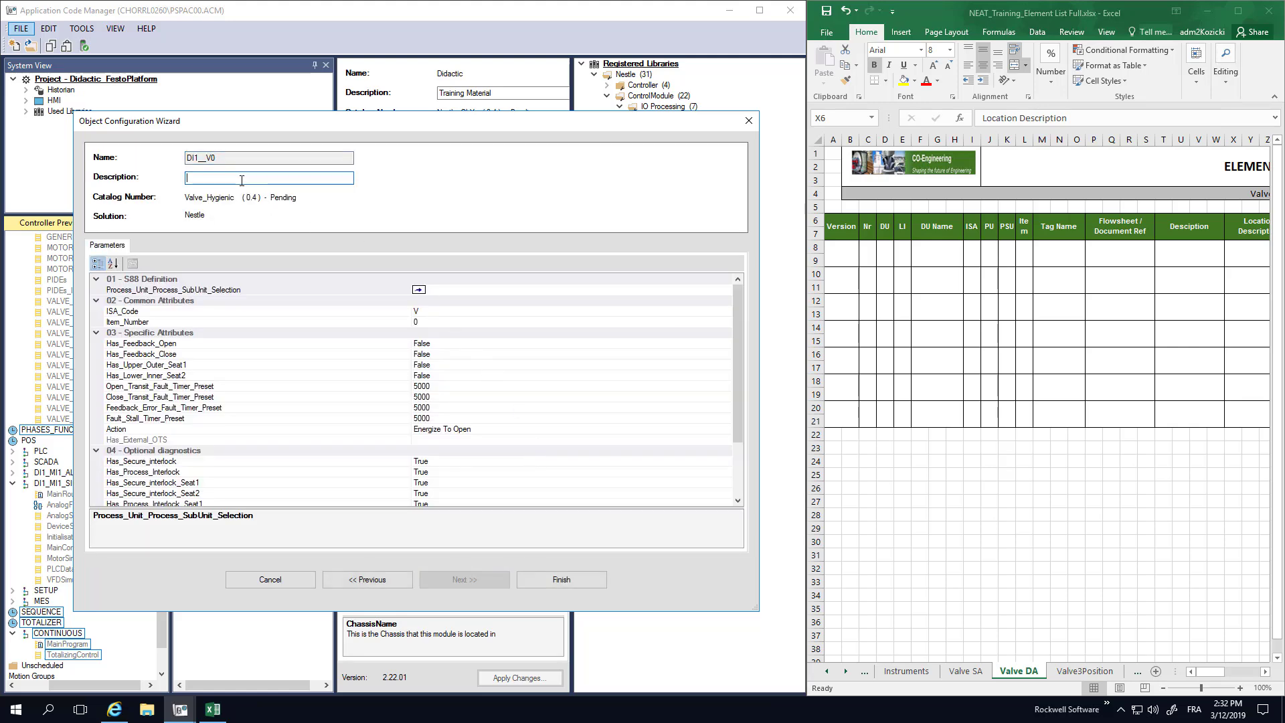
type("Trai")
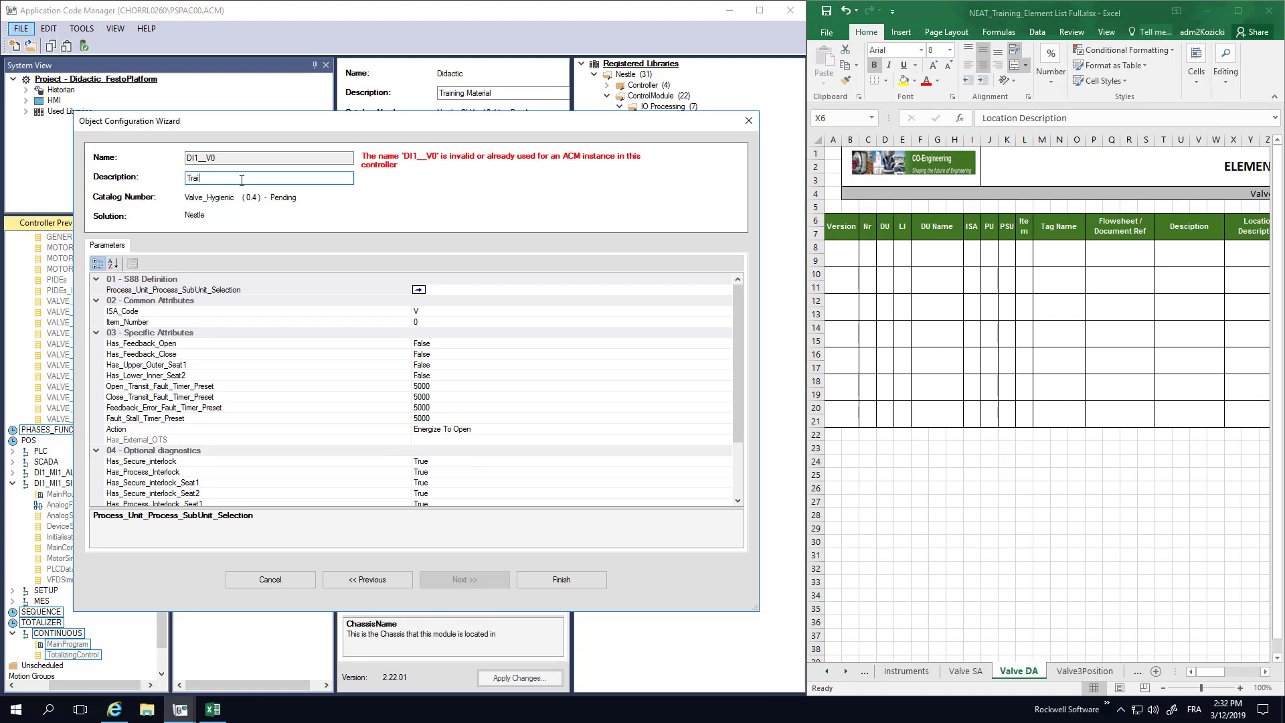
type("ning Purpose")
left_click(464, 291)
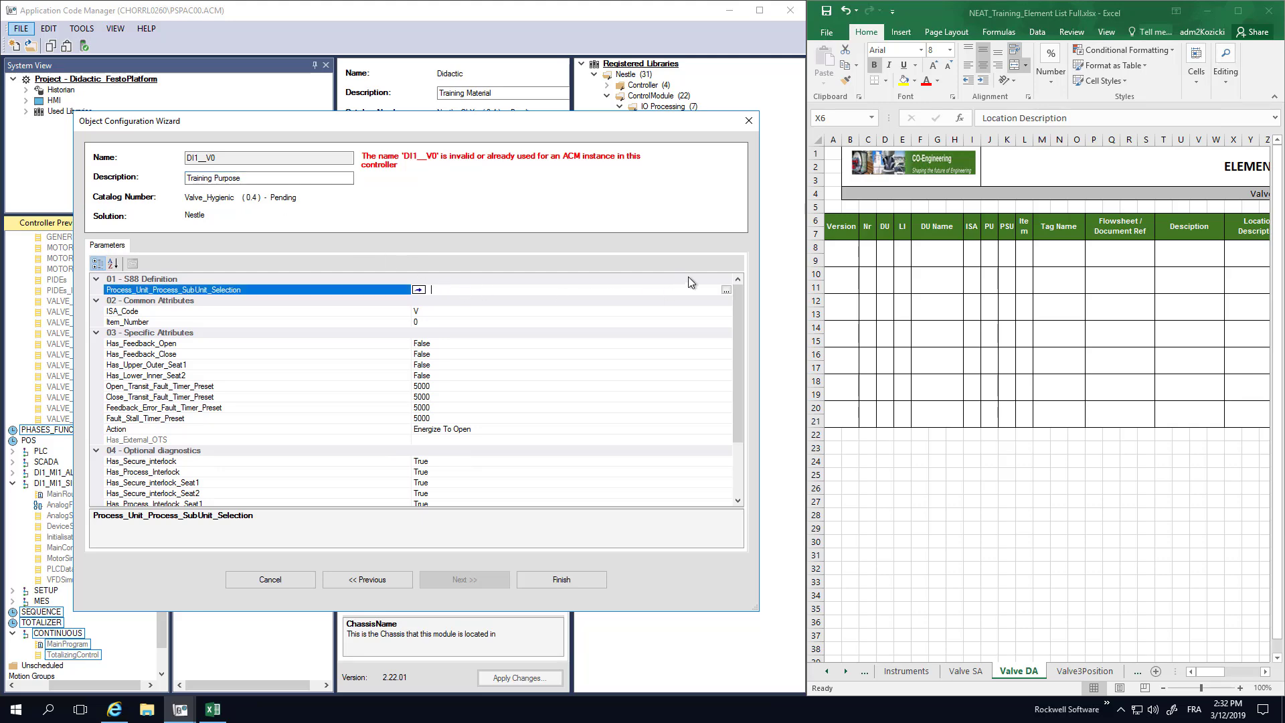
left_click(726, 291)
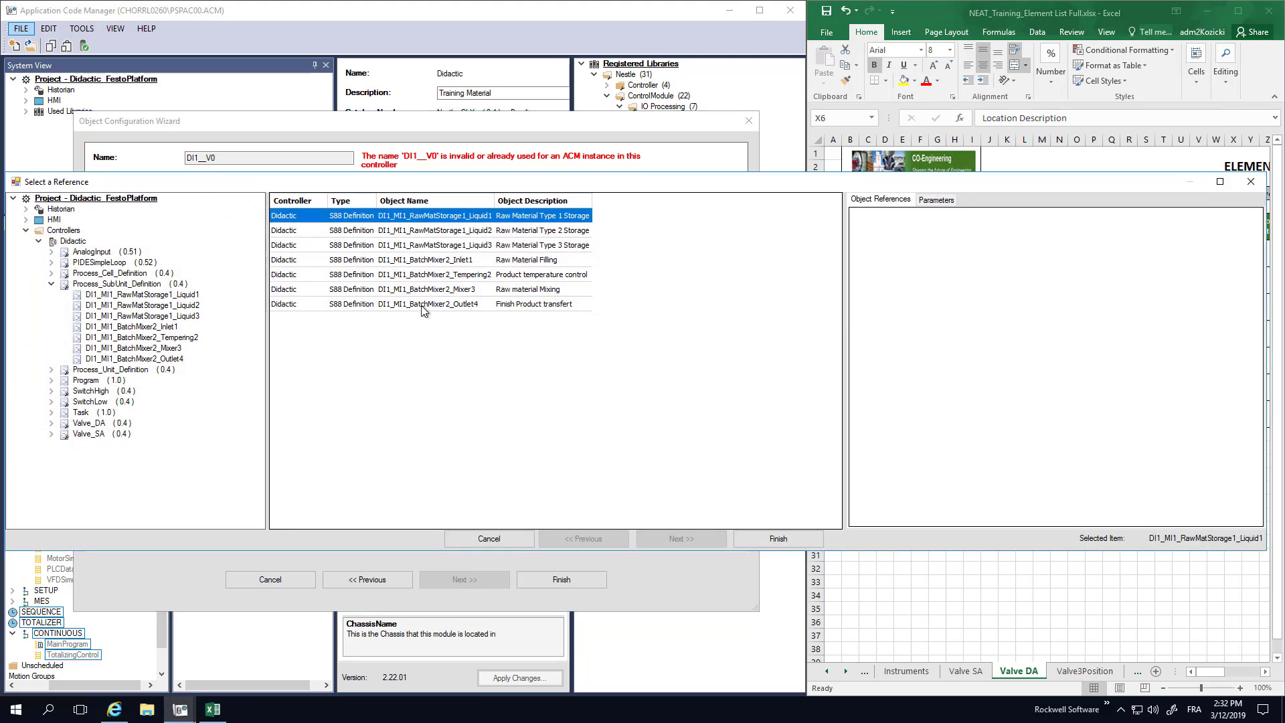
left_click(419, 306)
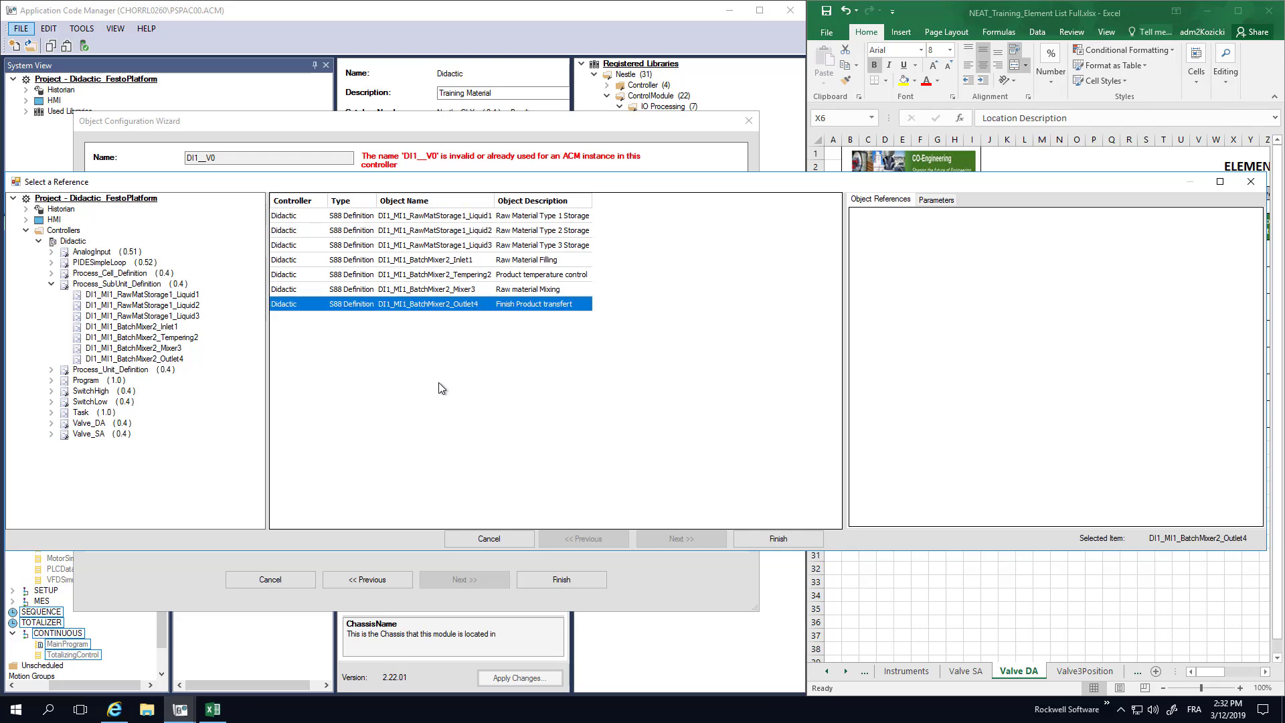
left_click(787, 542)
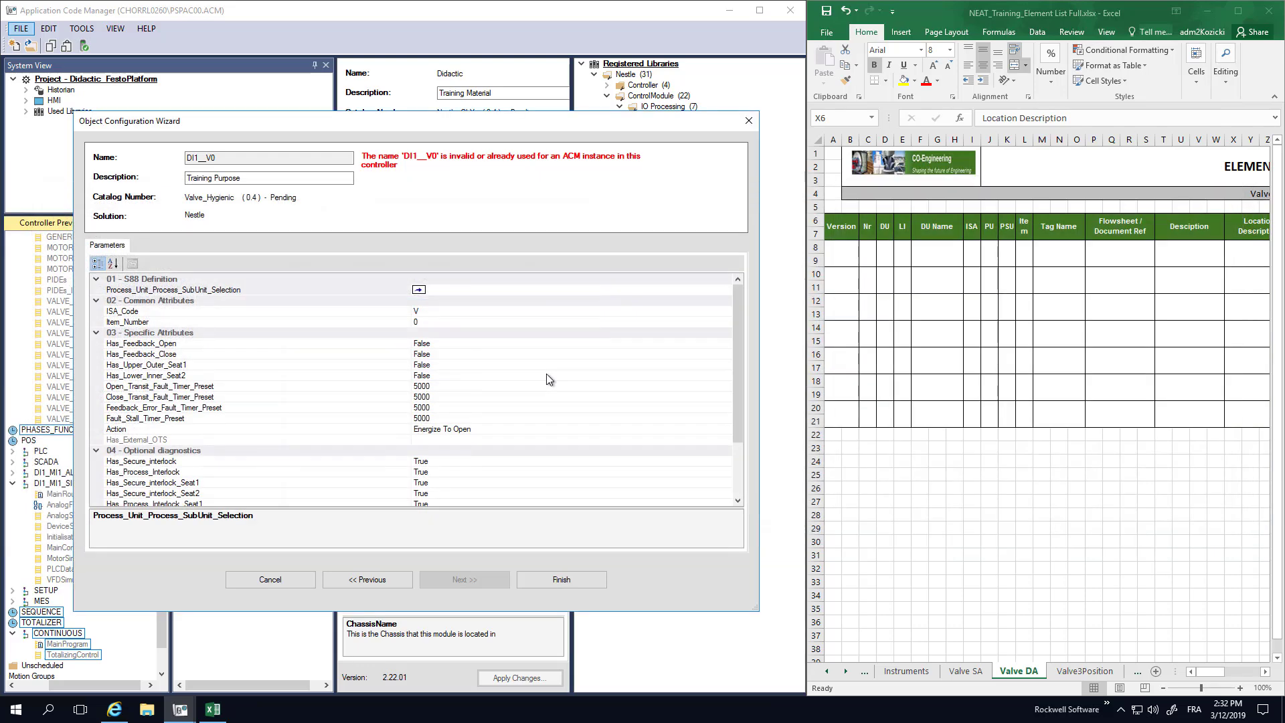
Set Item_Number to 98, naming the valve DI1_MI1_V2498.
left_click(425, 323)
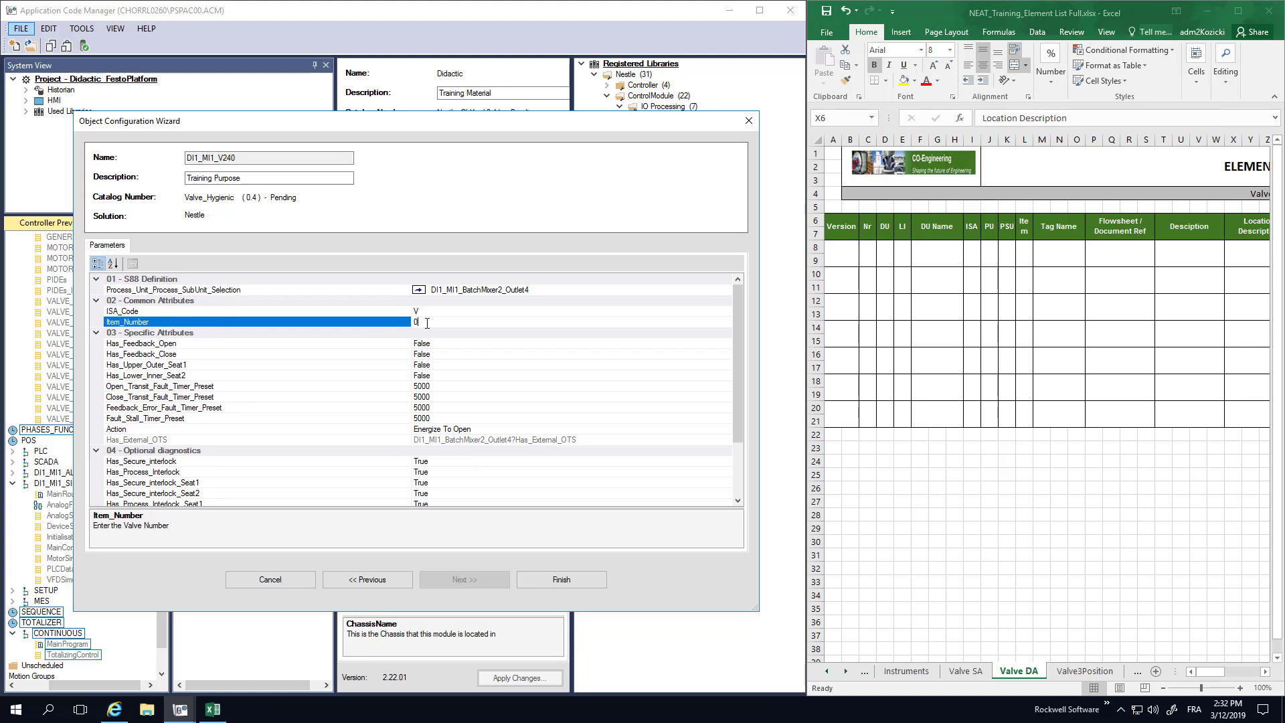
double_click(427, 323)
type("98")
left_click(459, 347)
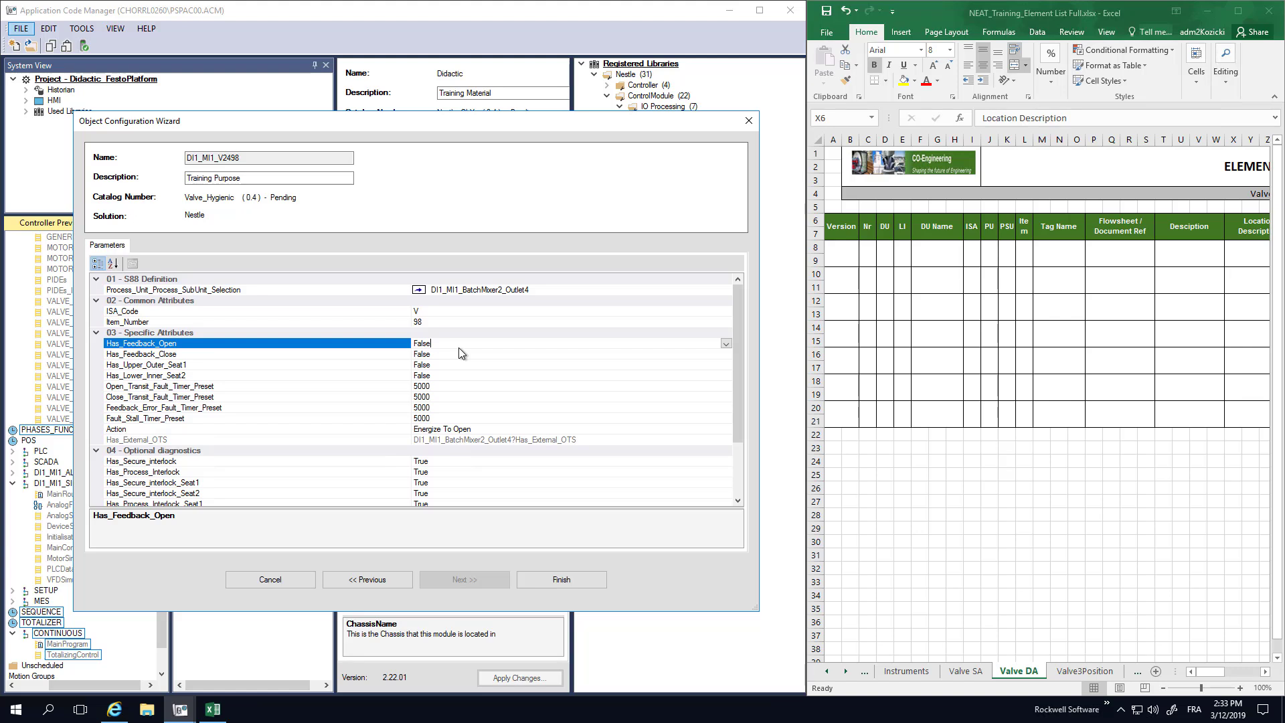
Review Has_Upper_Outer_Seat1, the timer presets and the Action setting (Energize To Open).
left_click(448, 366)
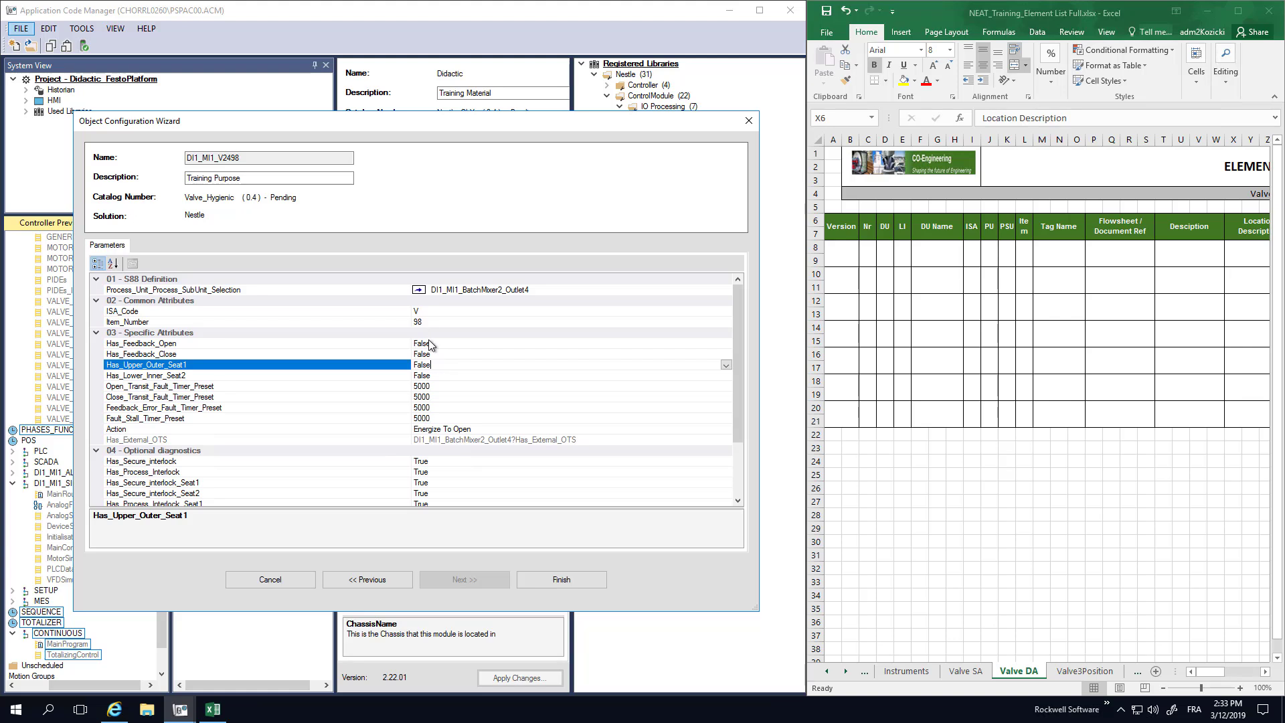
left_click(447, 386)
left_click(441, 418)
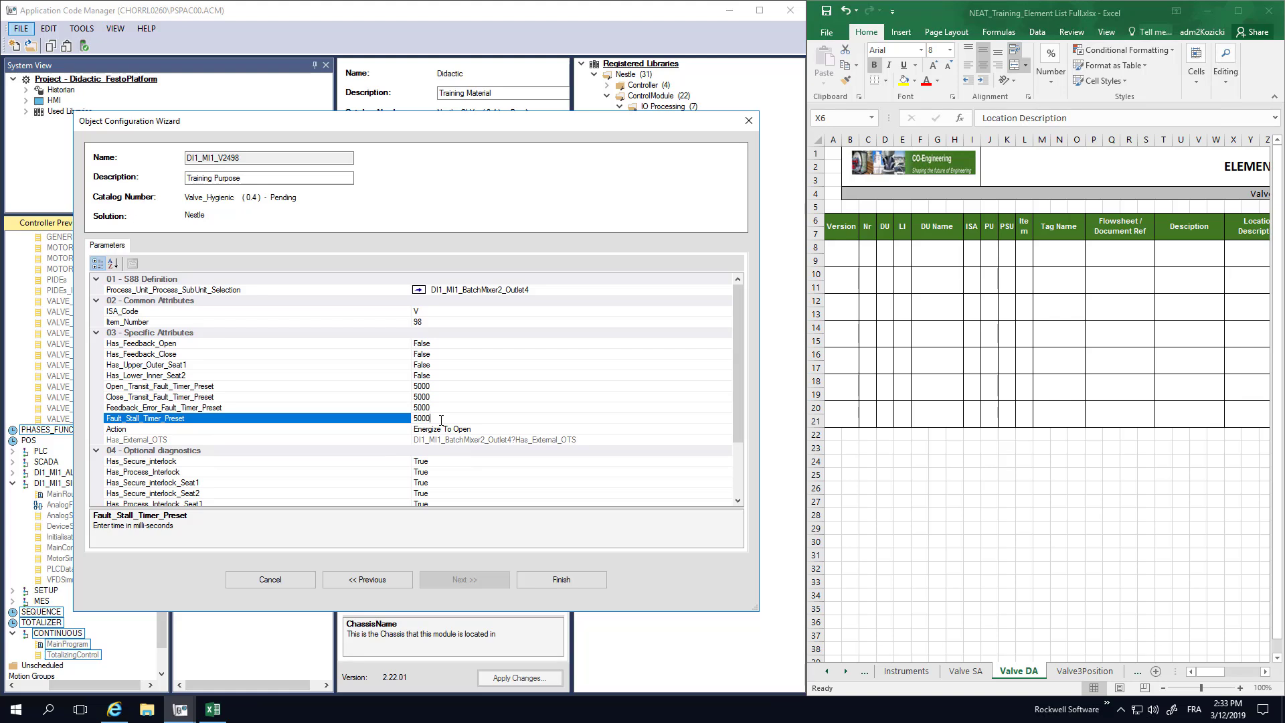
left_click(483, 429)
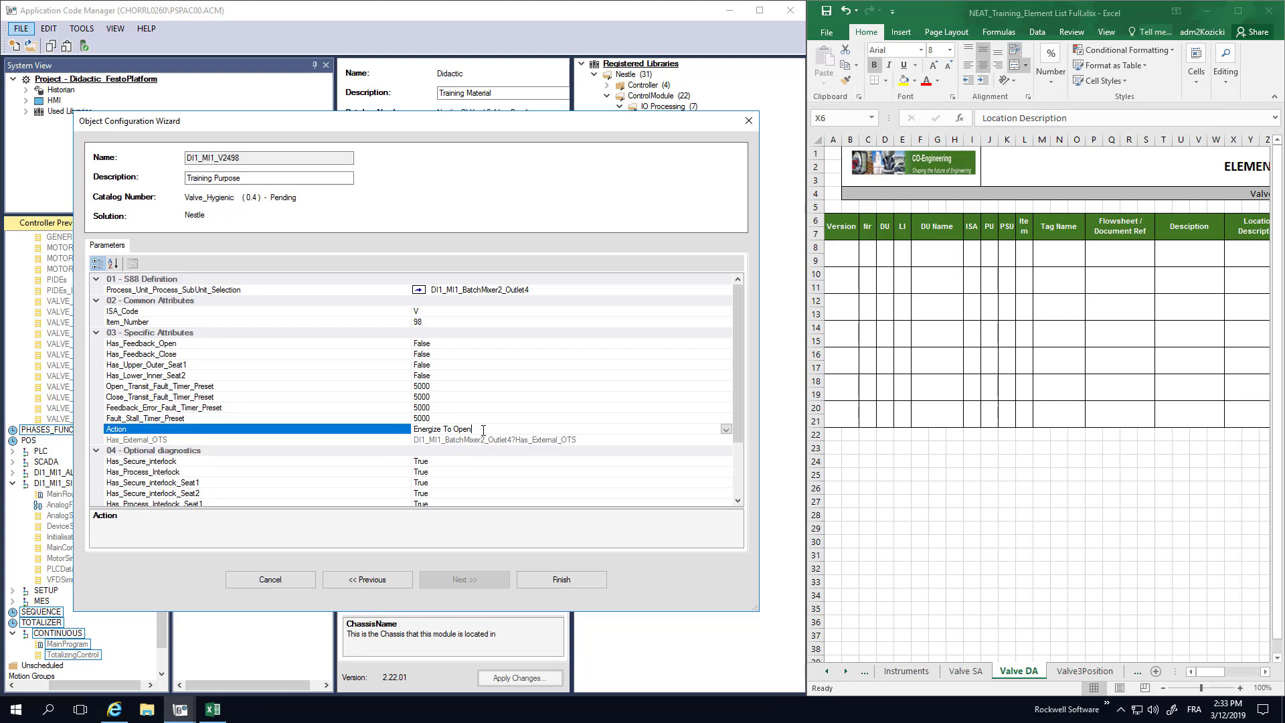
scroll(271, 396, "down", 3)
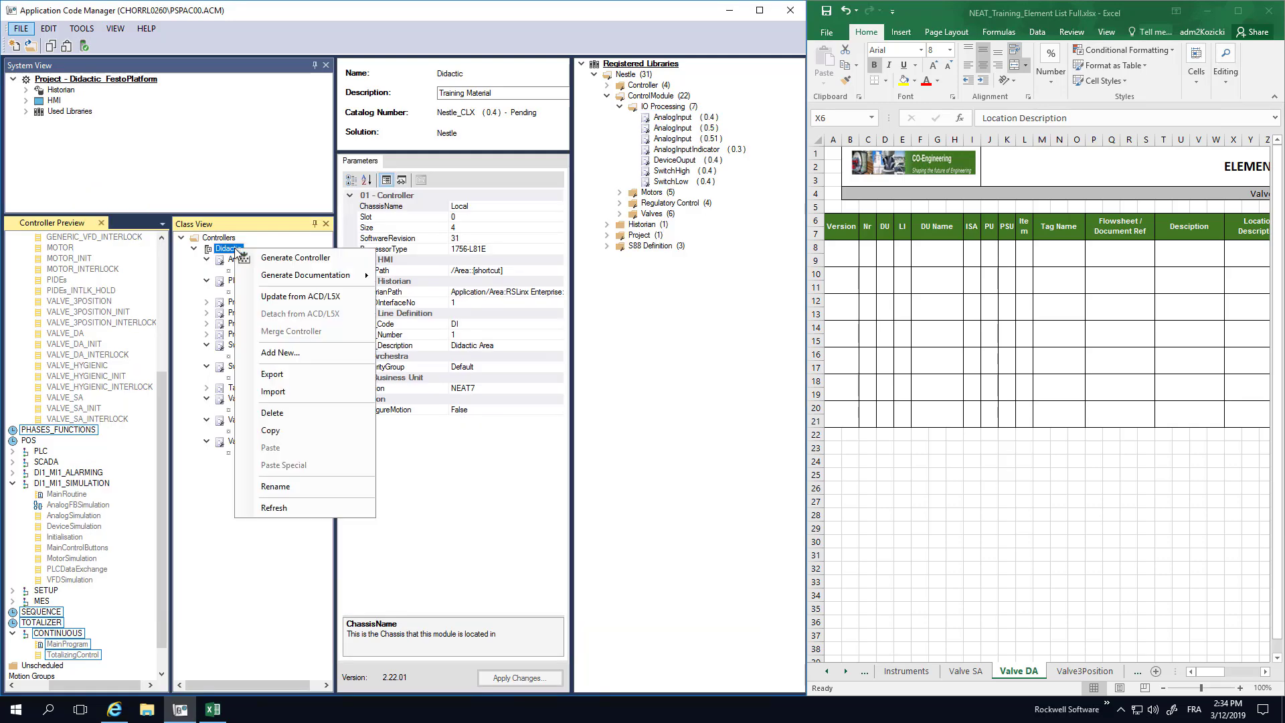
Start a new Valve3Position instance under Didactic from the Valves library group.
left_click(299, 364)
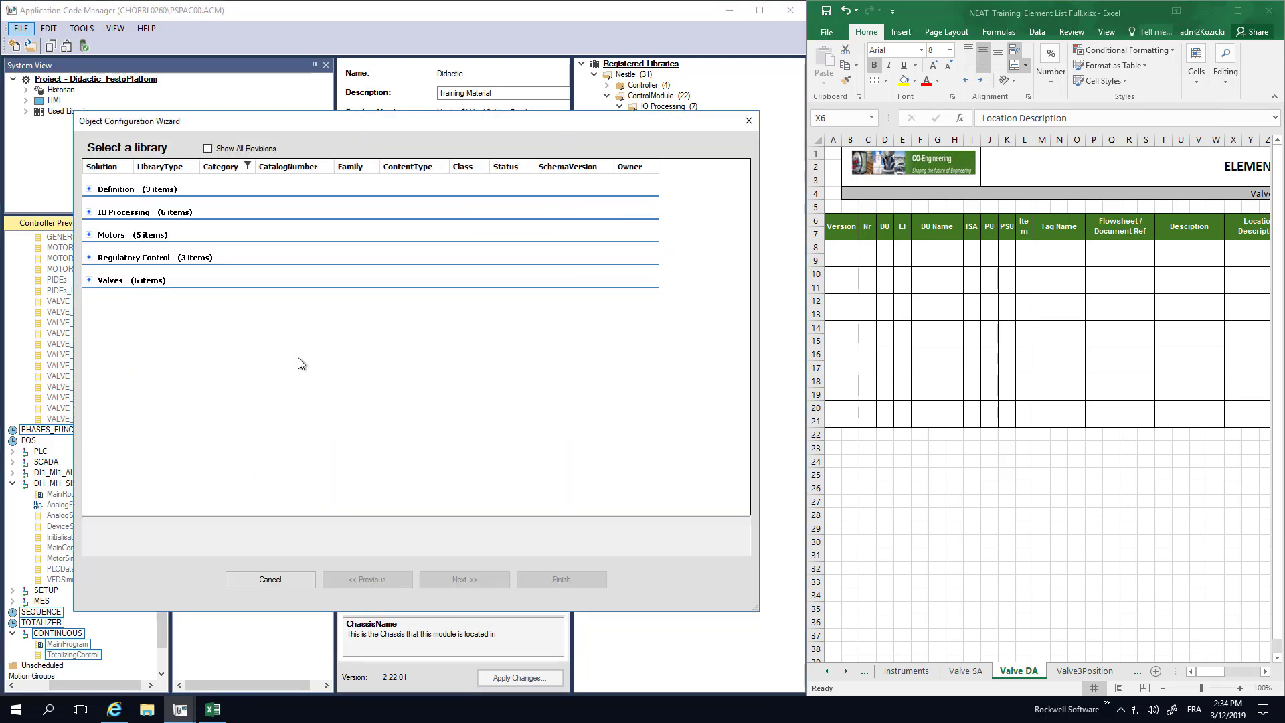
left_click(89, 280)
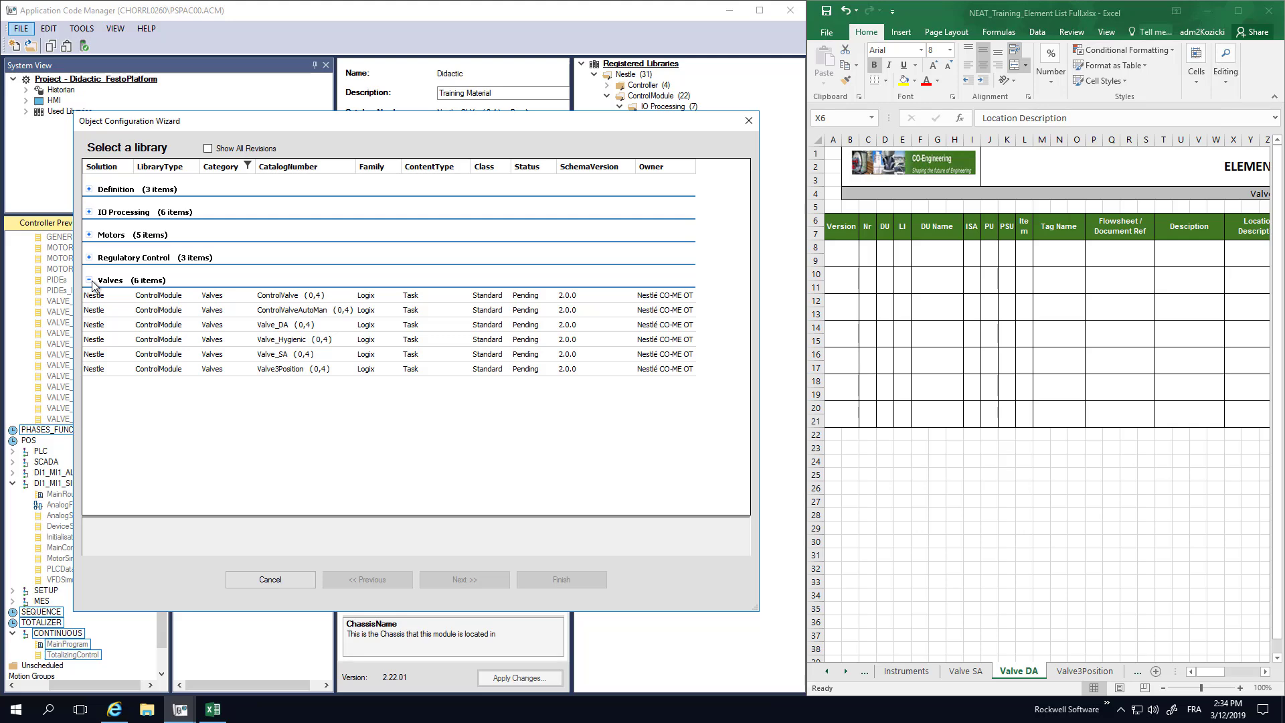
left_click(287, 370)
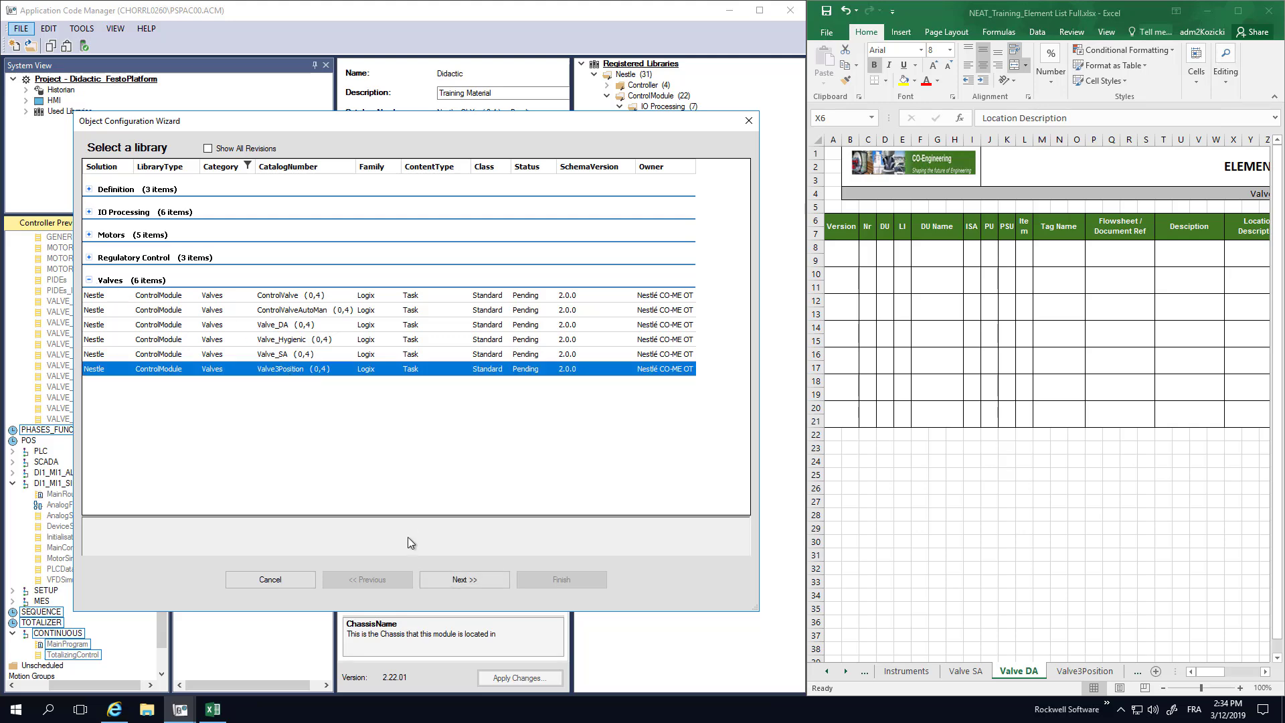
left_click(444, 580)
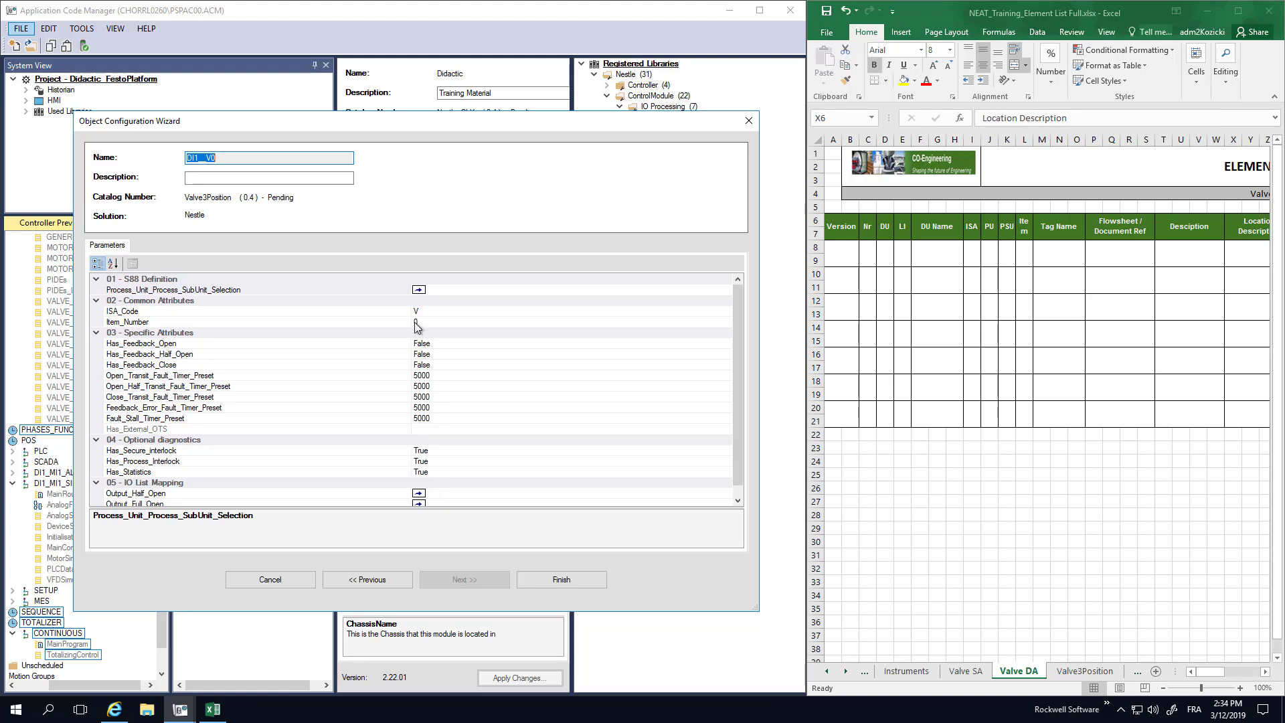
Enter 'Training Purpose' as the Valve3Position description.
left_click(254, 179)
type("Tr")
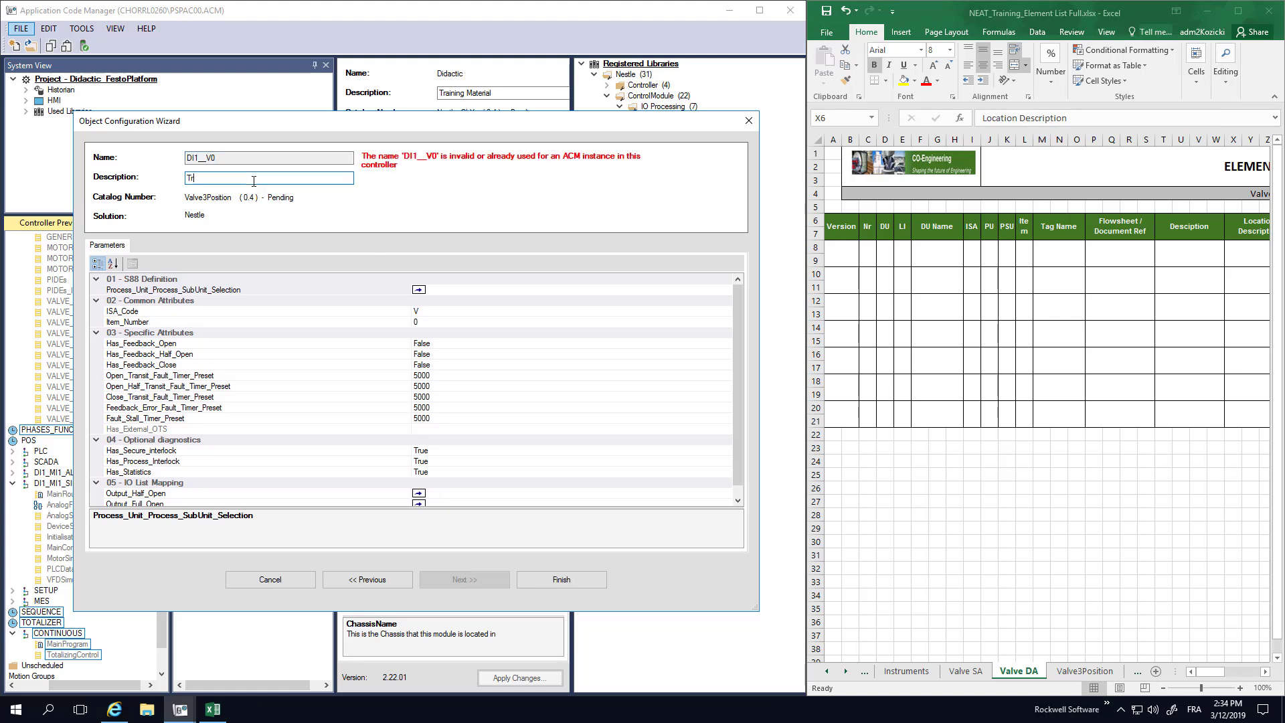
type("aining Purpose")
left_click(583, 291)
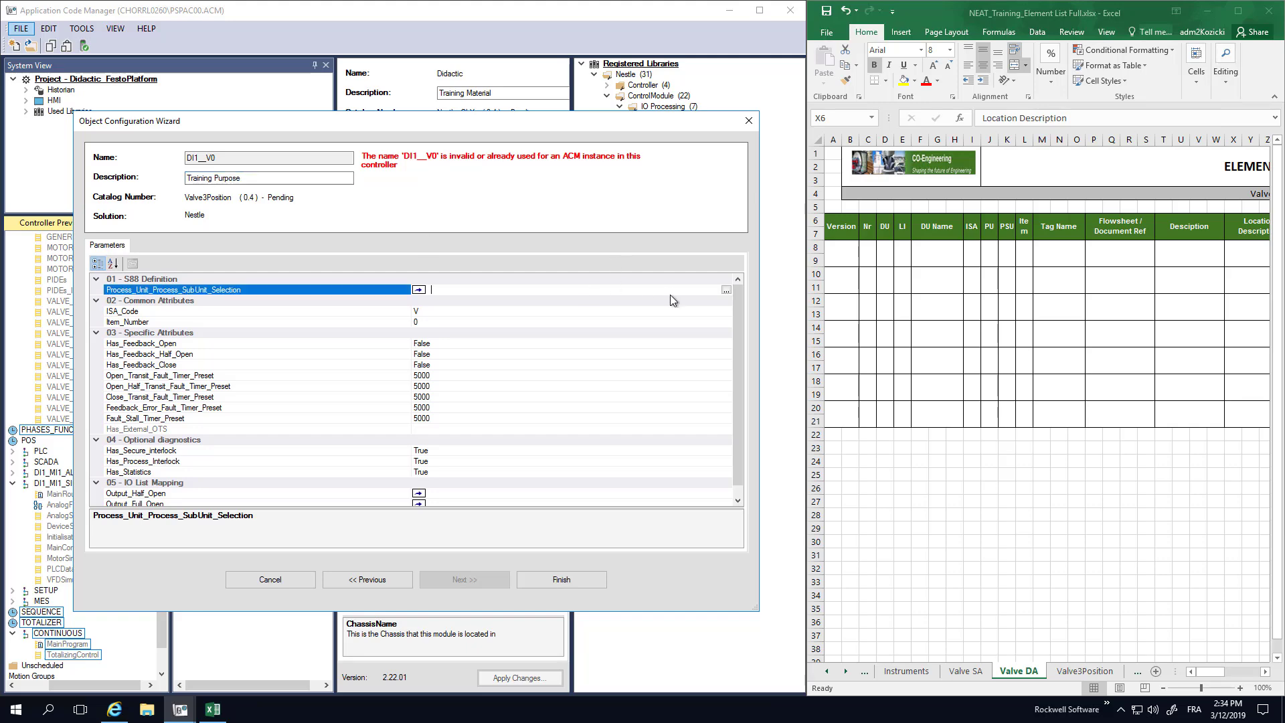
Pick DI1_MI1_BatchMixer2_Outlet4 as the sub-unit and enter item number 97.
left_click(727, 290)
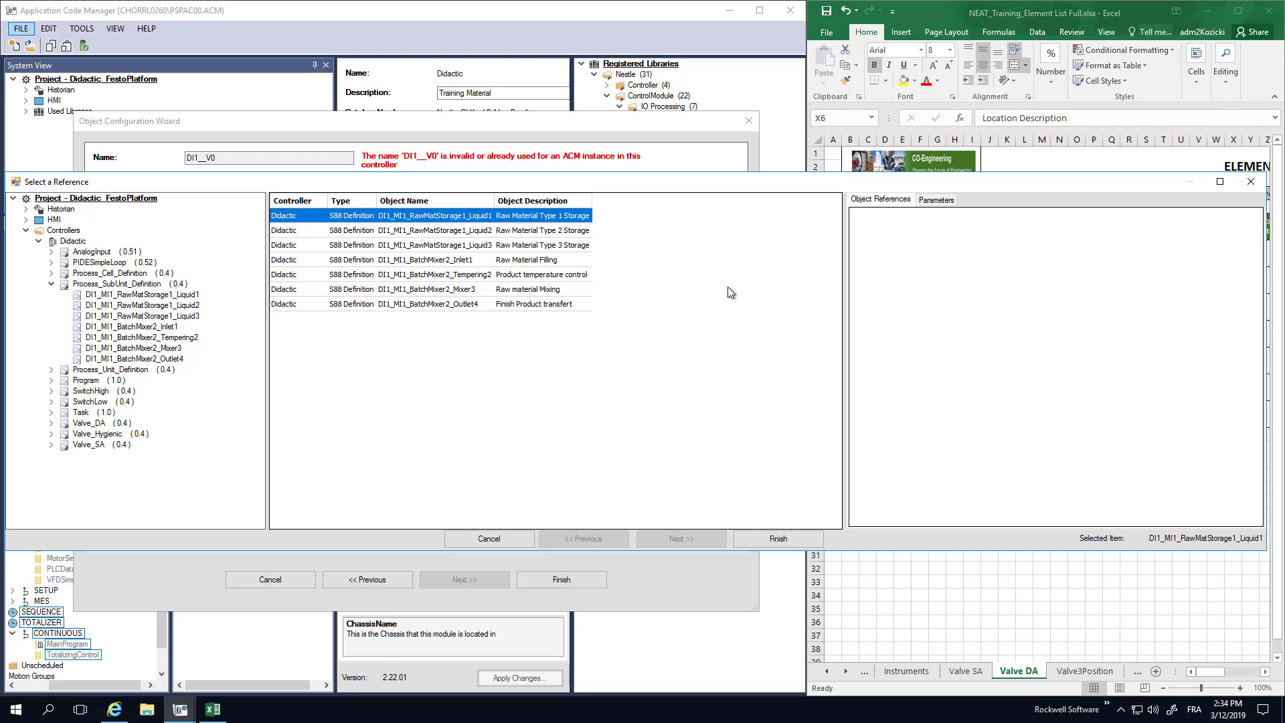
left_click(426, 304)
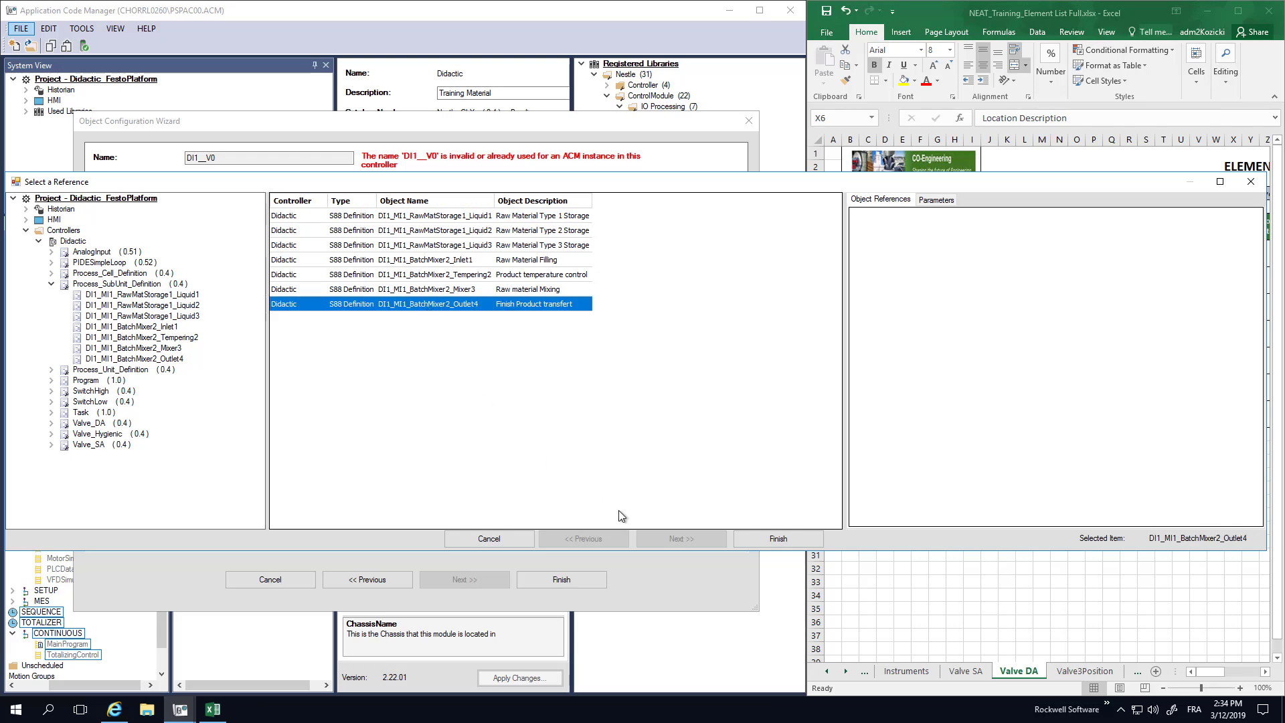
left_click(759, 539)
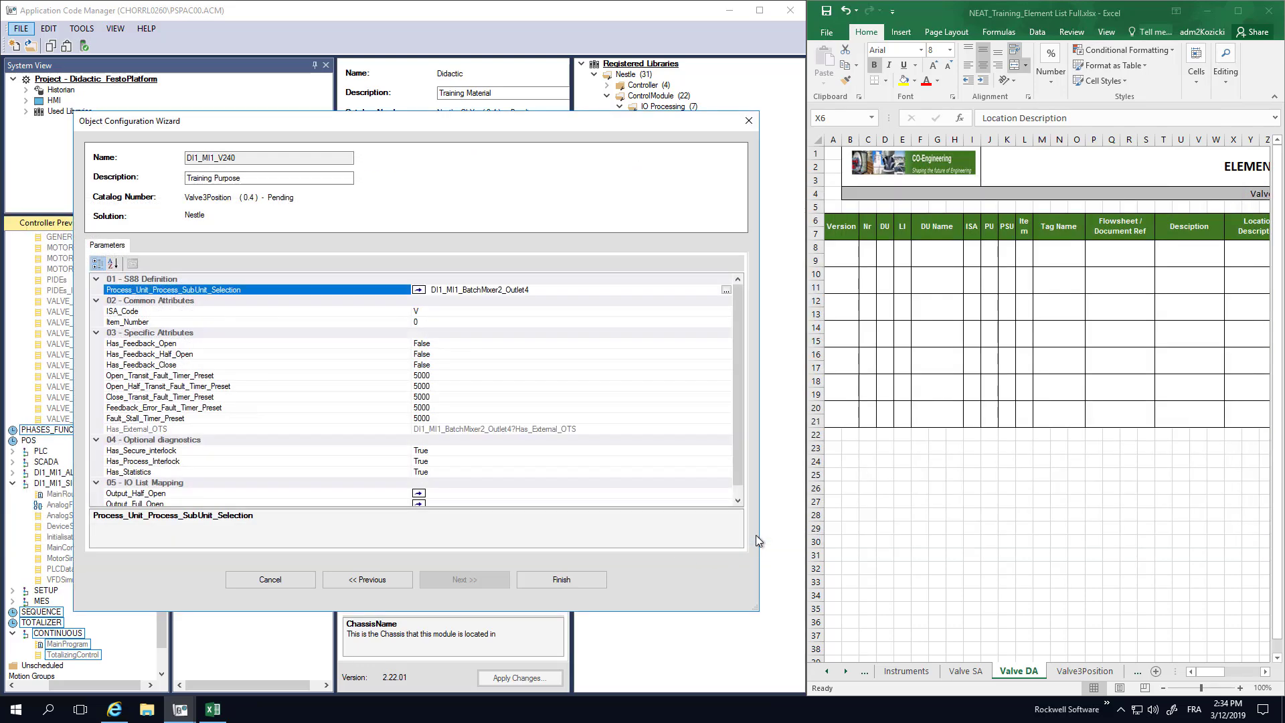
left_click(436, 322)
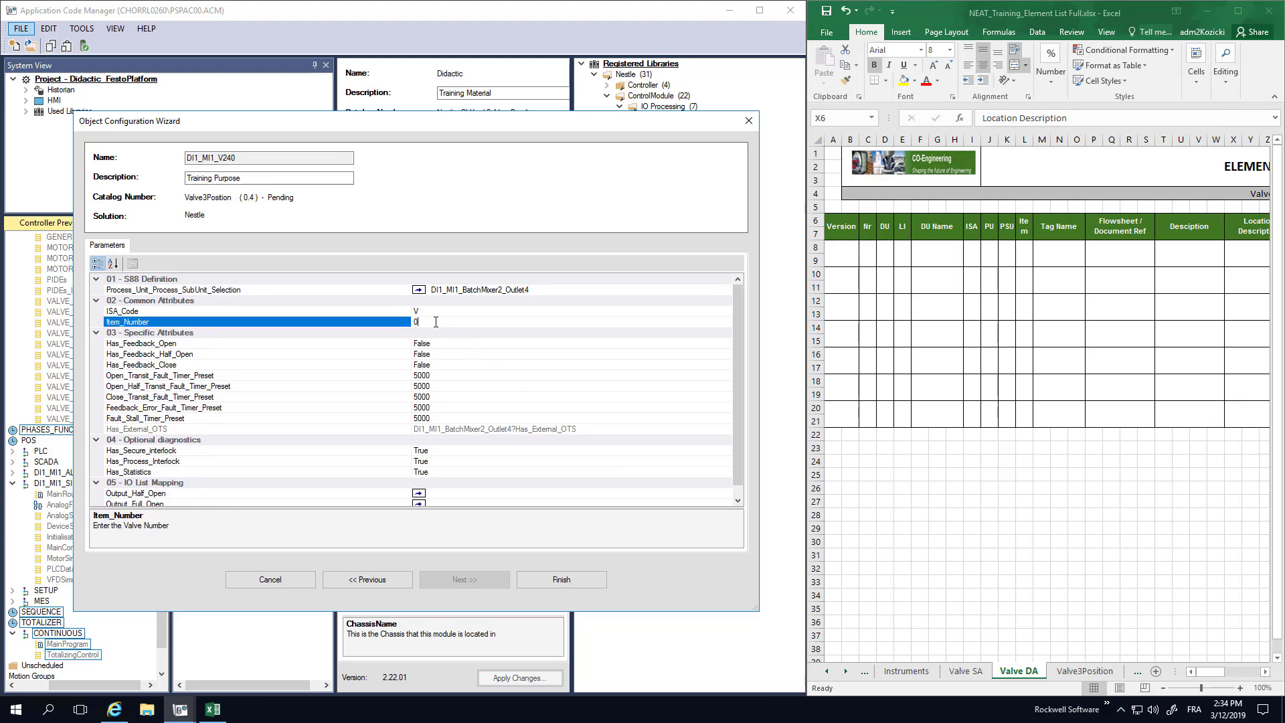
type("97")
left_click(439, 344)
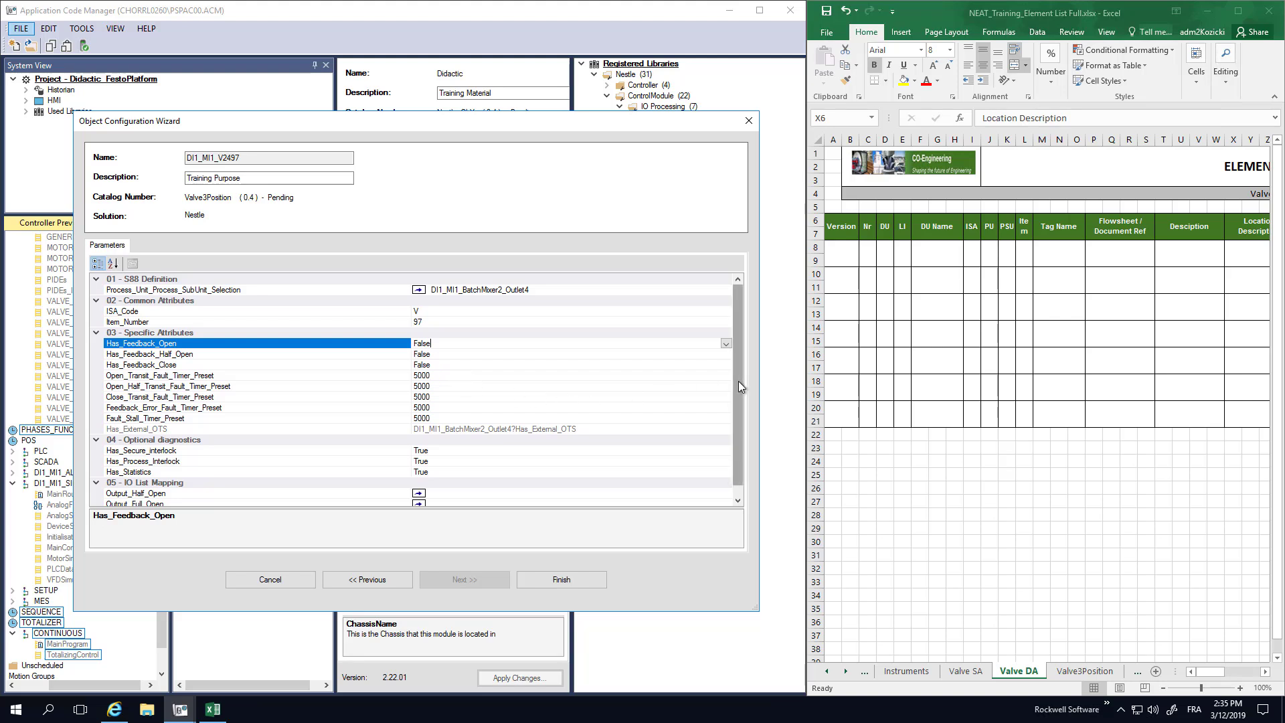
scroll(737, 380, "down", 1)
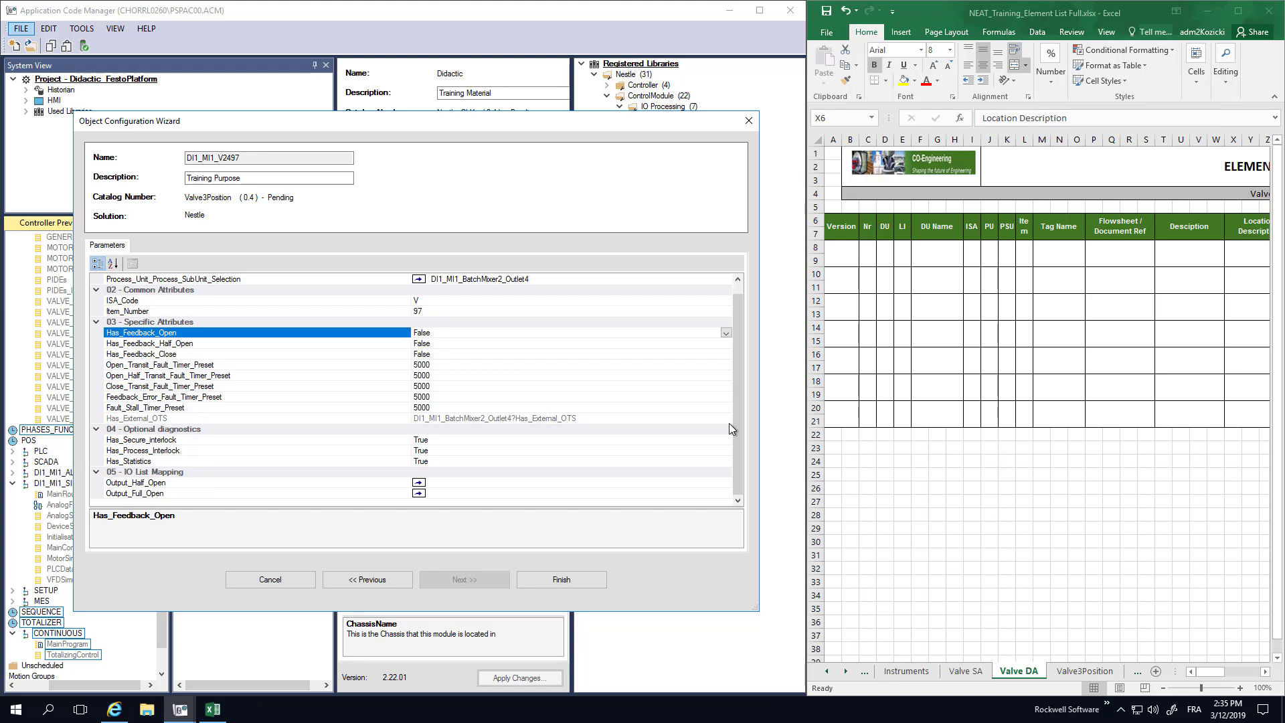
Finish DI1_MI1_V2497, then begin another Didactic object with the Valves libraries expanded.
left_click(557, 580)
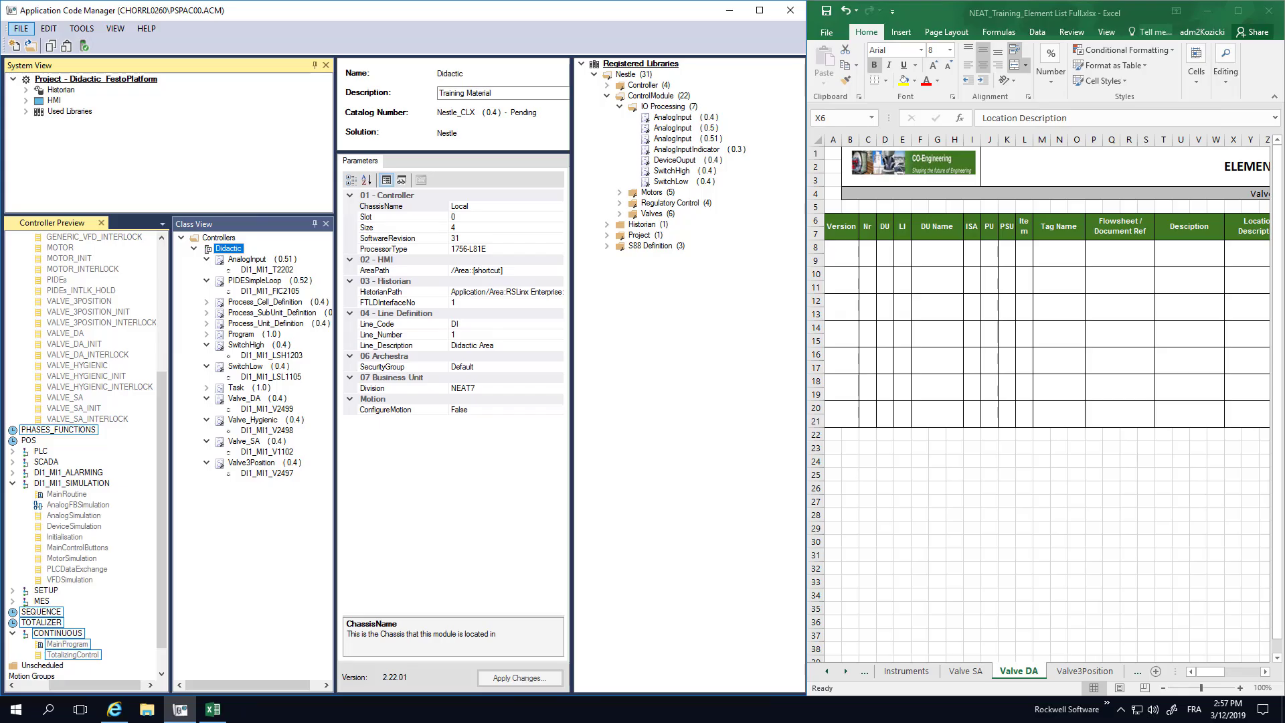
right_click(227, 249)
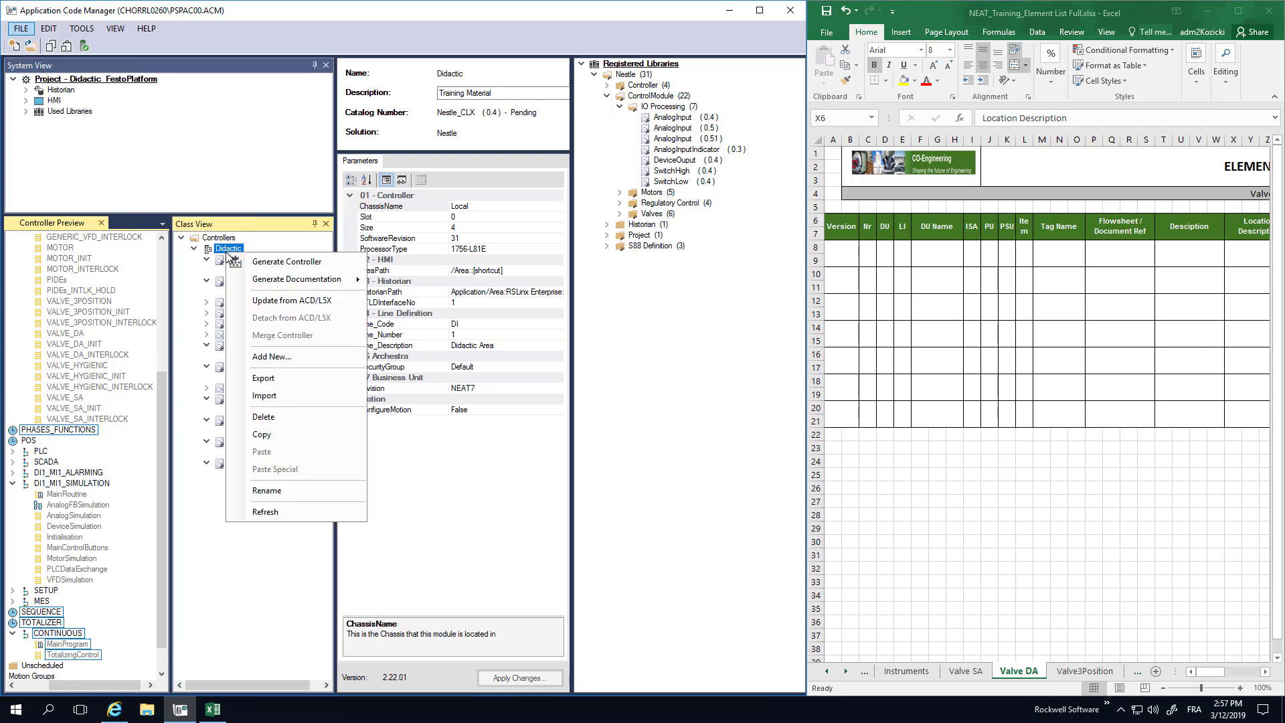
left_click(266, 356)
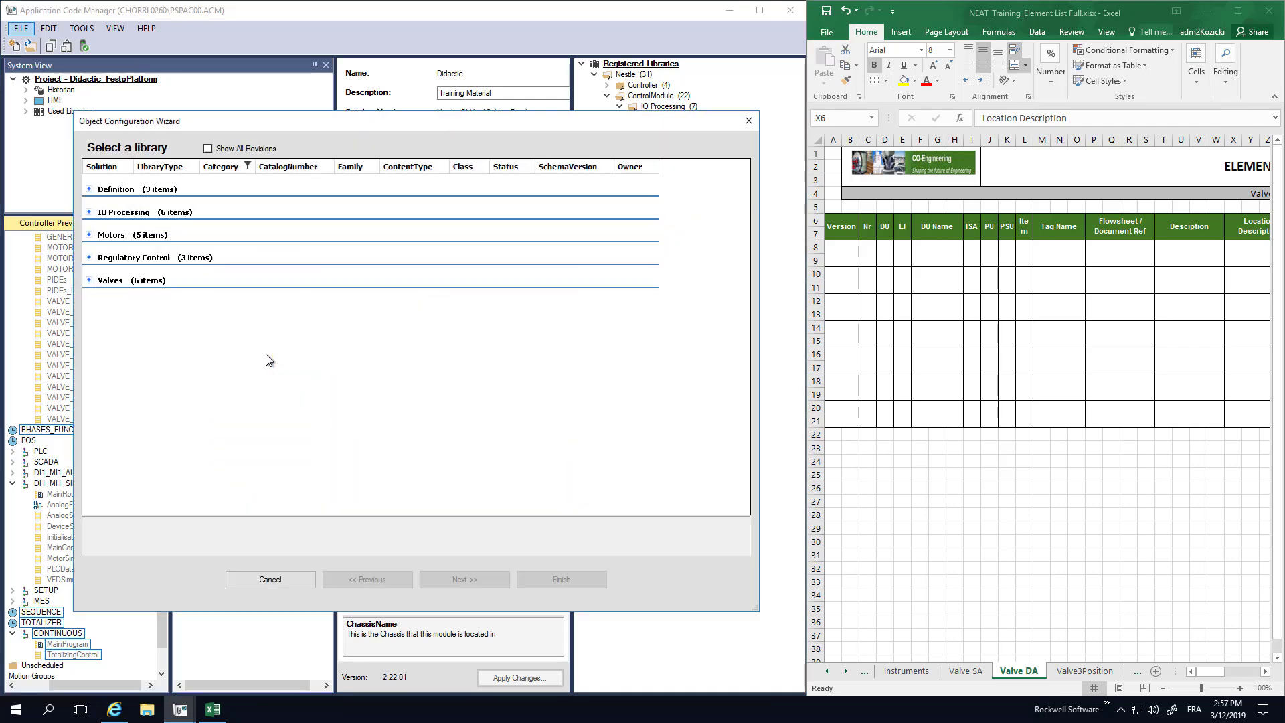
left_click(89, 280)
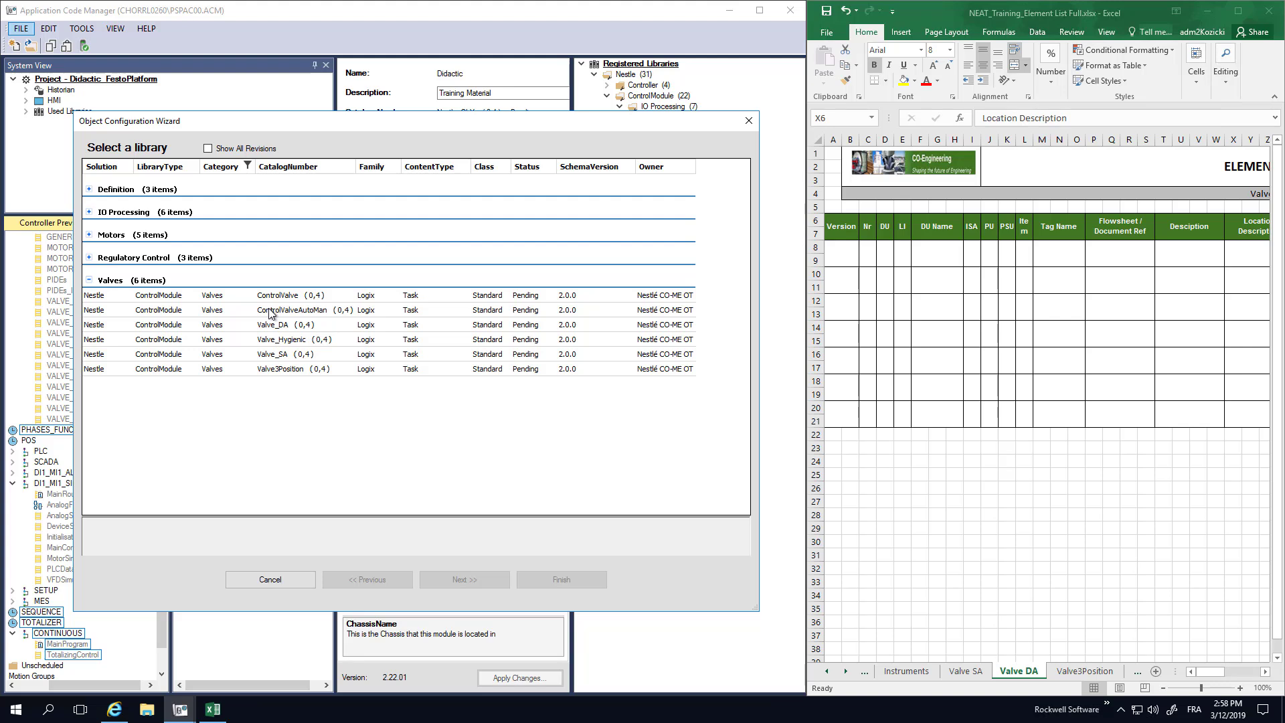
Create ControlValve DI1_MI1_CV240 described 'Training Purpose', linked to DI1_MI1_BatchMixer2_Outlet4.
left_click(269, 297)
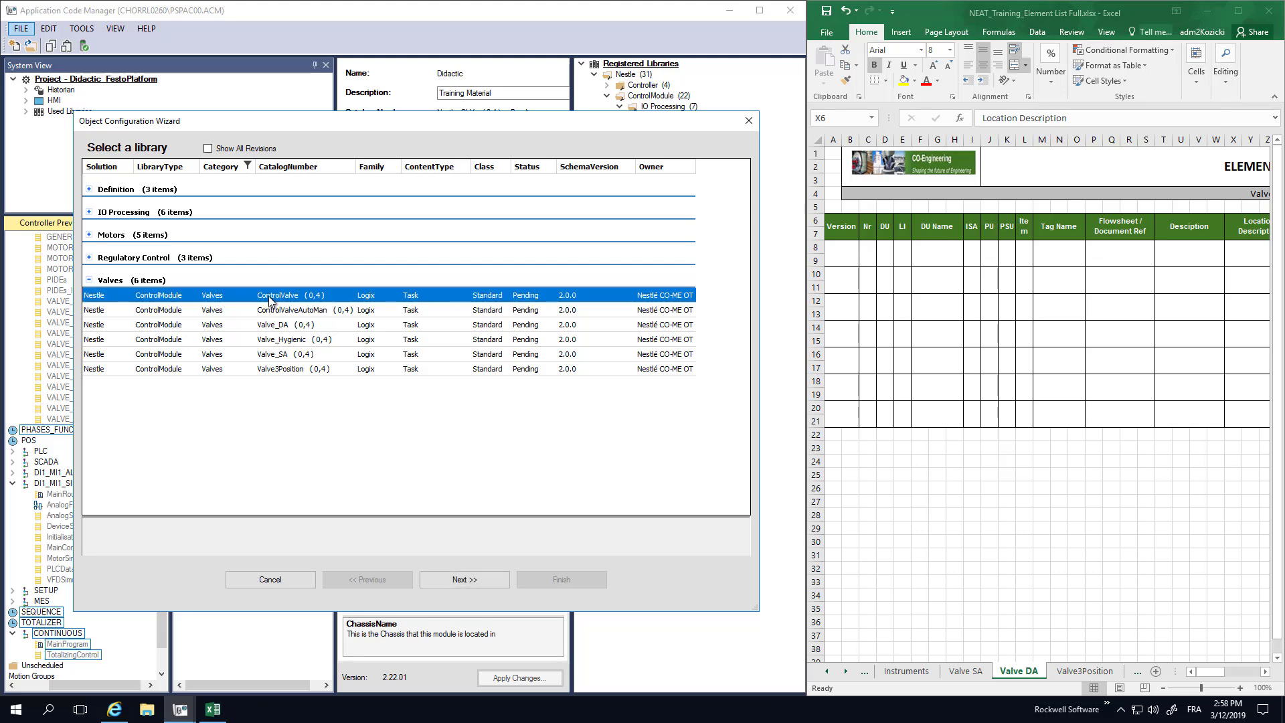
left_click(468, 574)
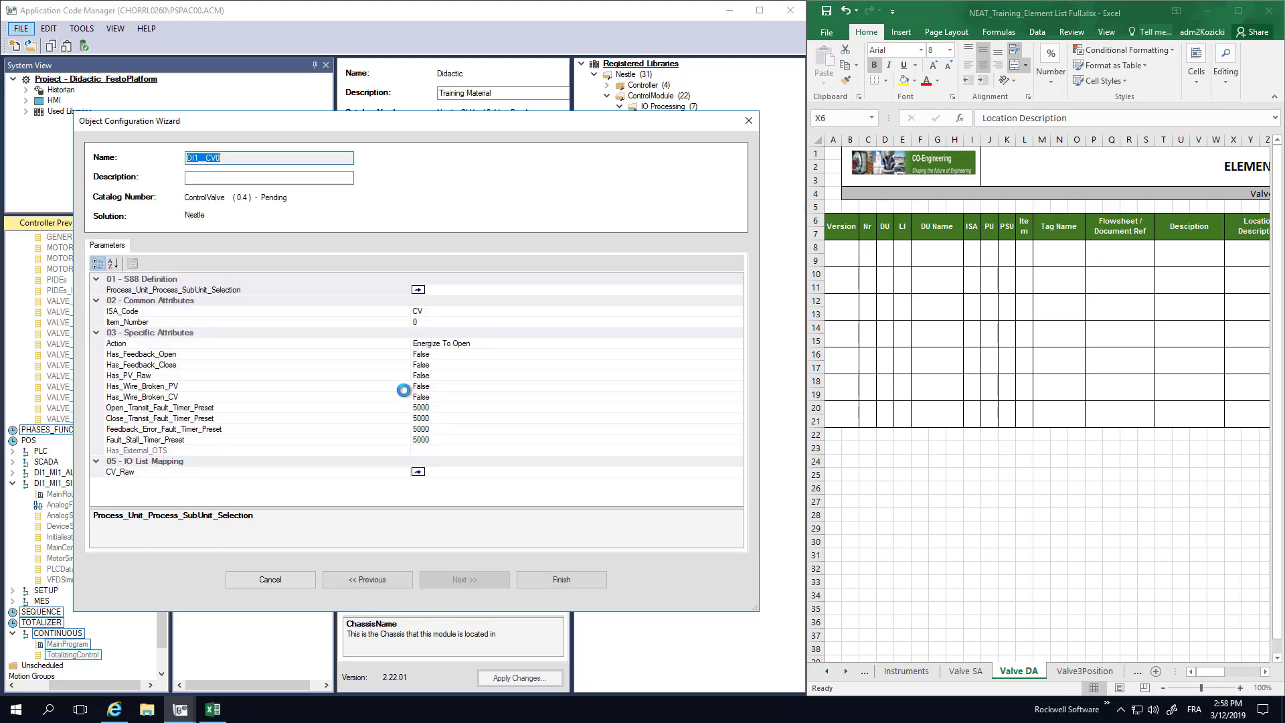
left_click(262, 178)
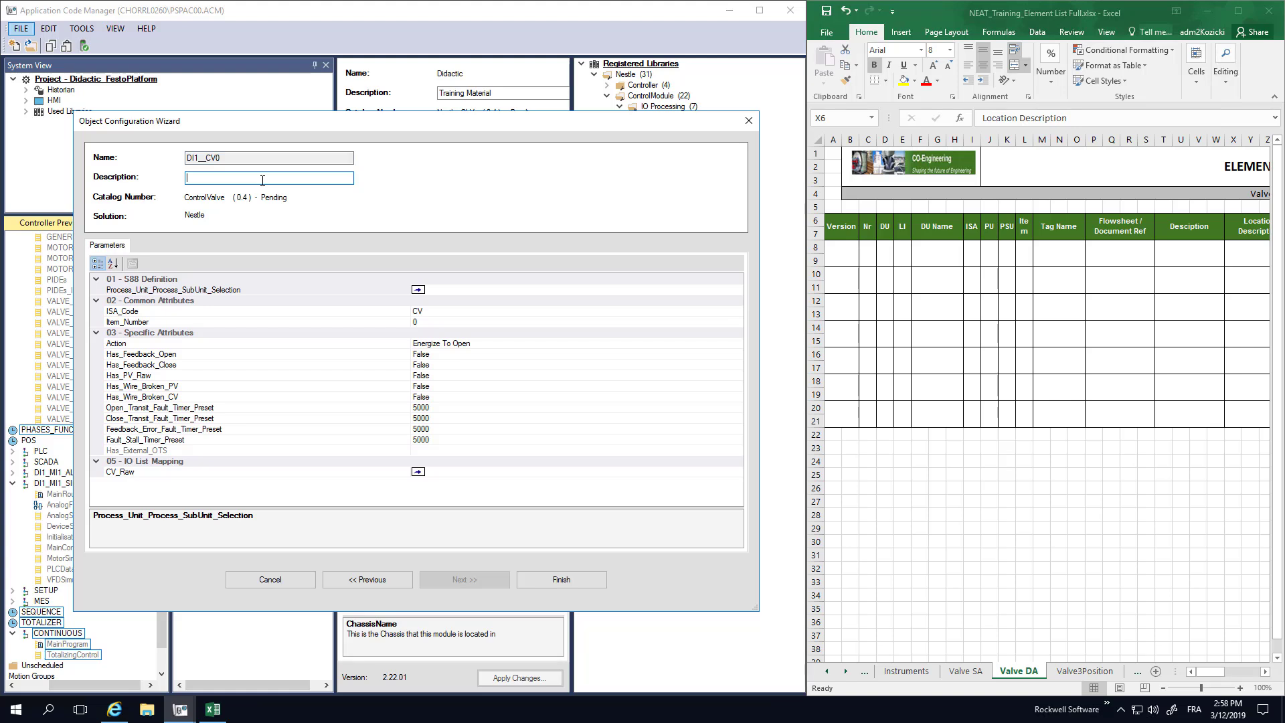
type("Training ")
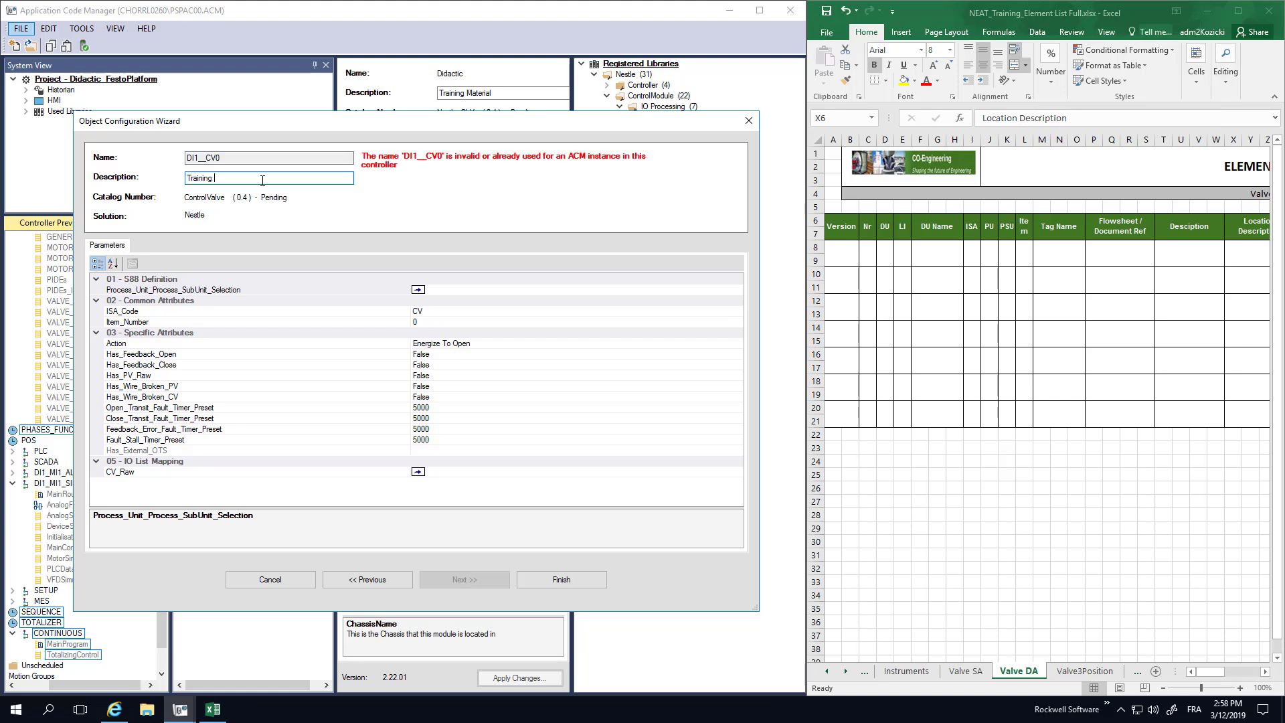
type("Purpose")
left_click(451, 289)
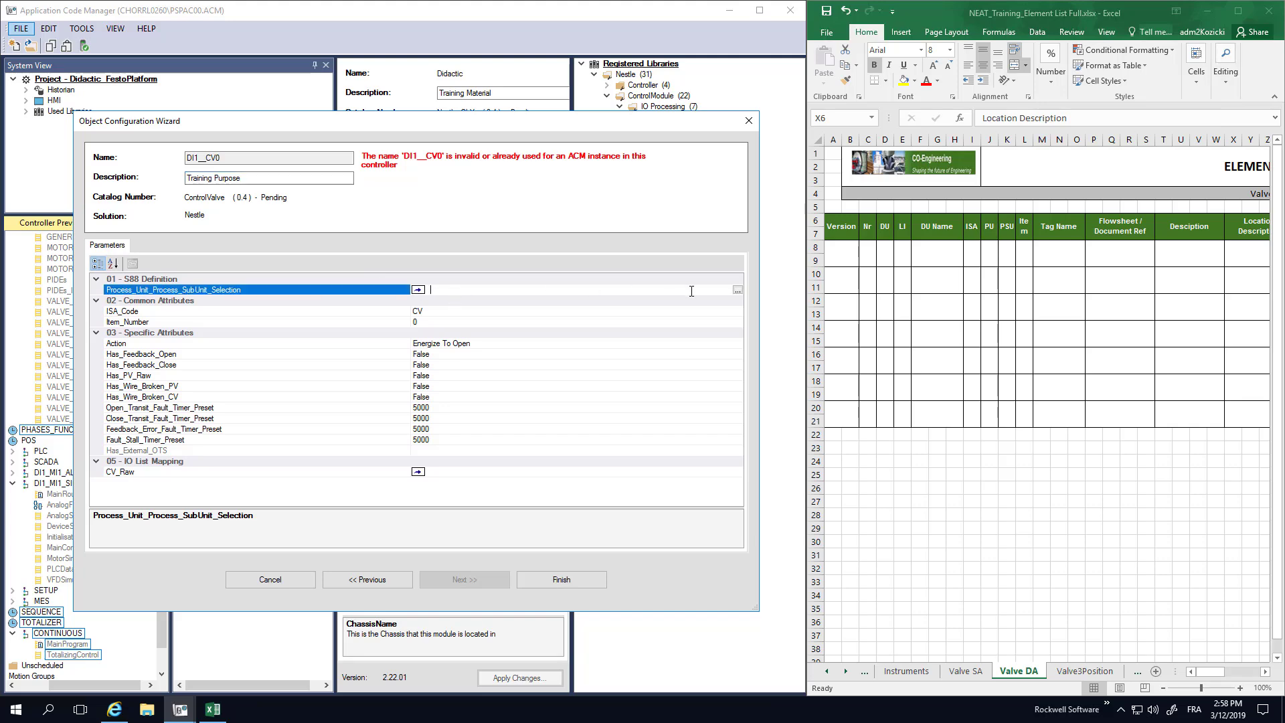
left_click(736, 291)
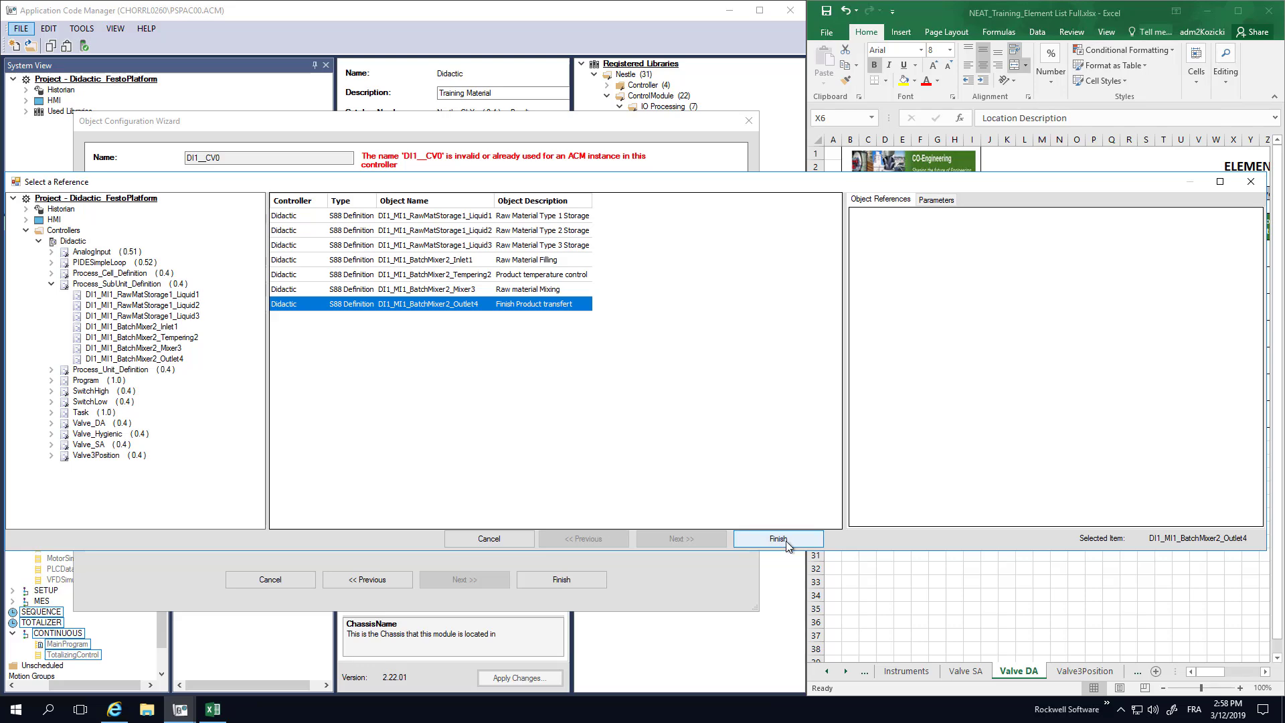
left_click(736, 537)
Change the ControlValve's Item_Number from 0 to 96, naming it DI1_MI1_CV2496.
left_click(445, 324)
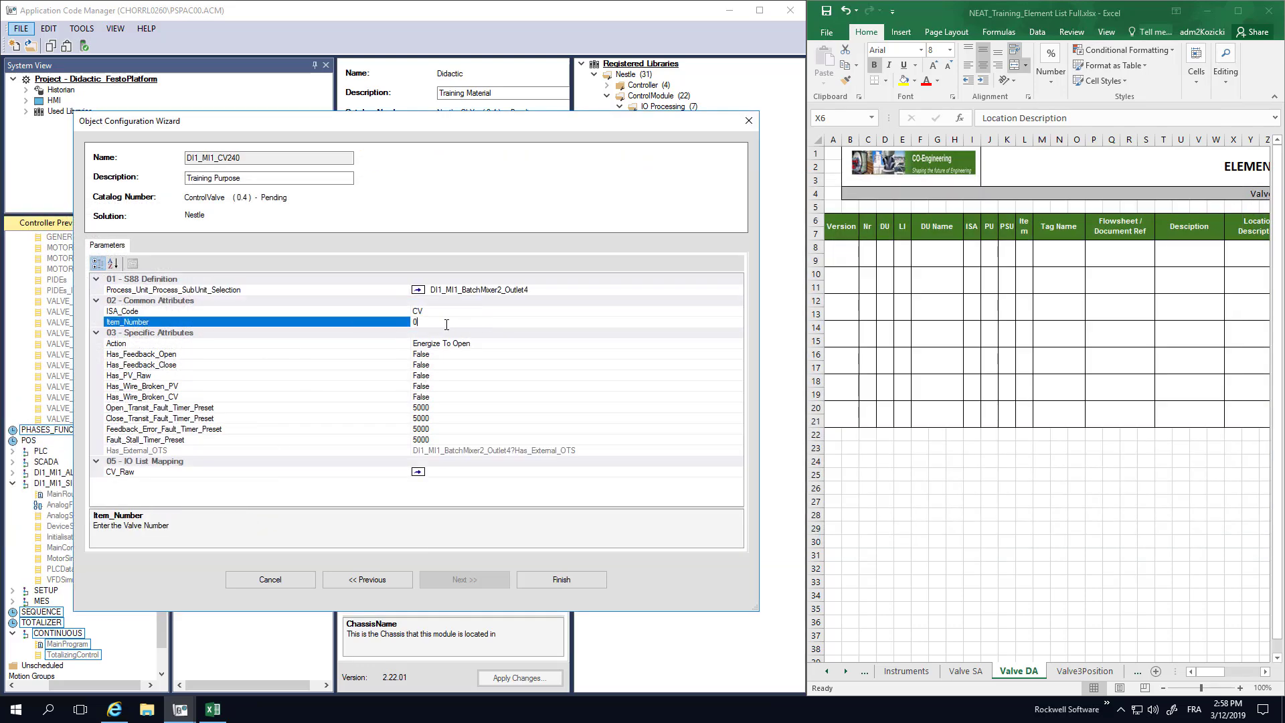
key("BackSpace")
type("96")
left_click(472, 347)
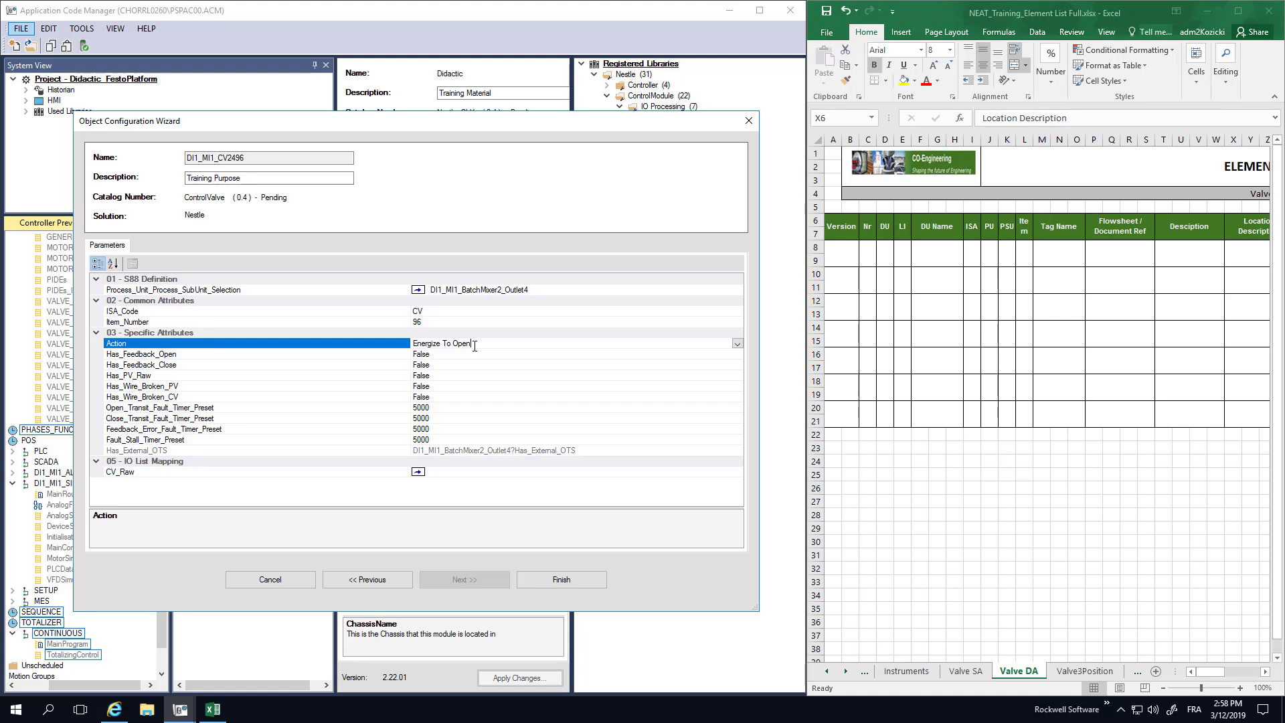
Leave the feedback, wire-broken and timer preset parameters at their defaults and finish the ControlValve instance.
left_click(468, 355)
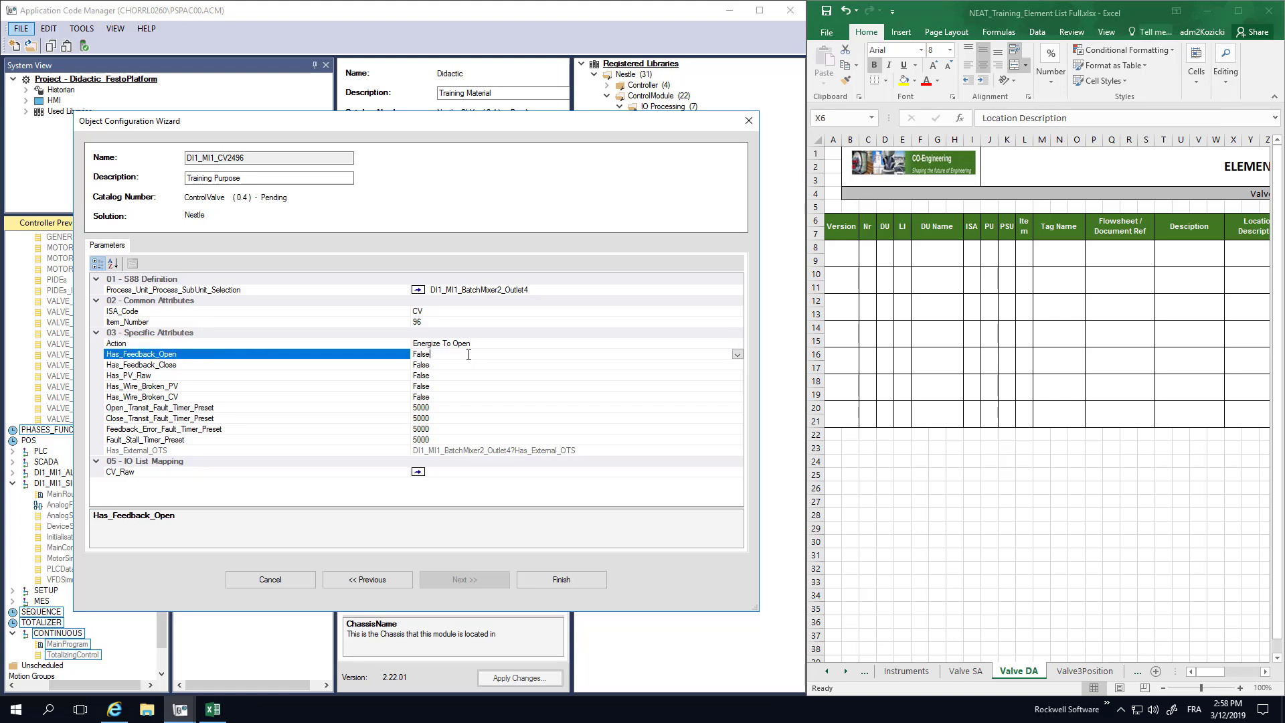
left_click(463, 364)
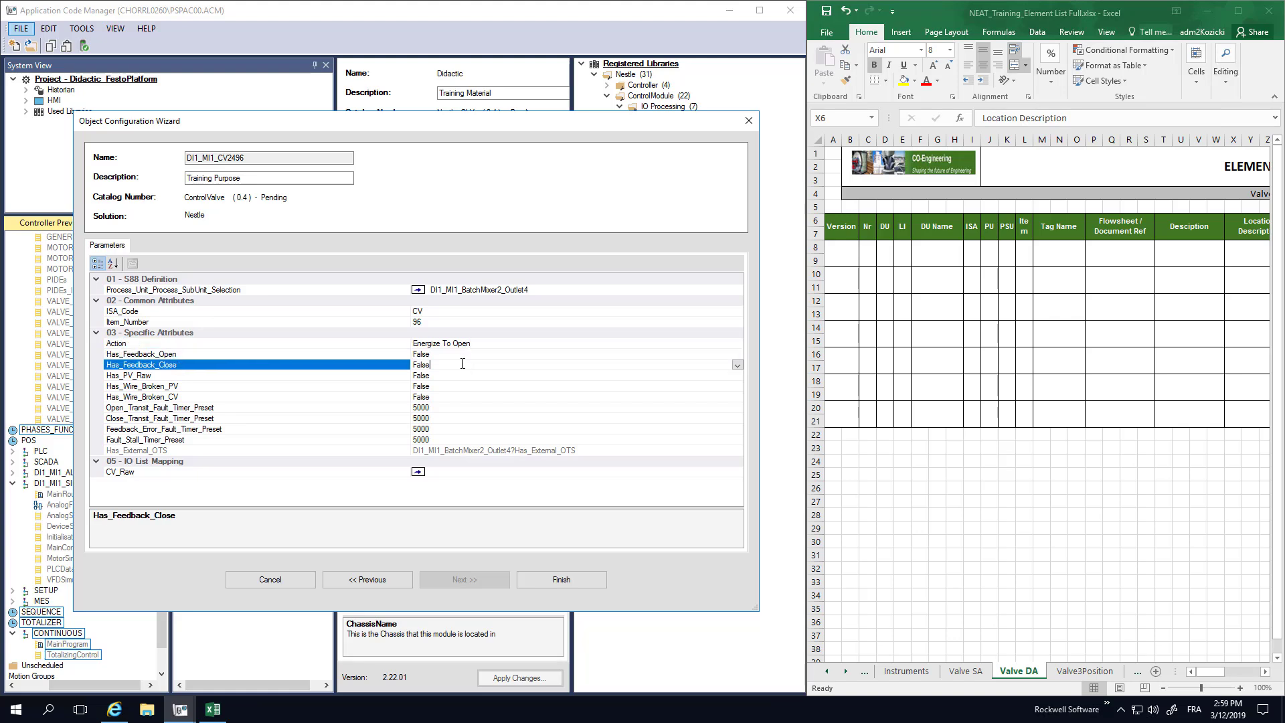
left_click(452, 376)
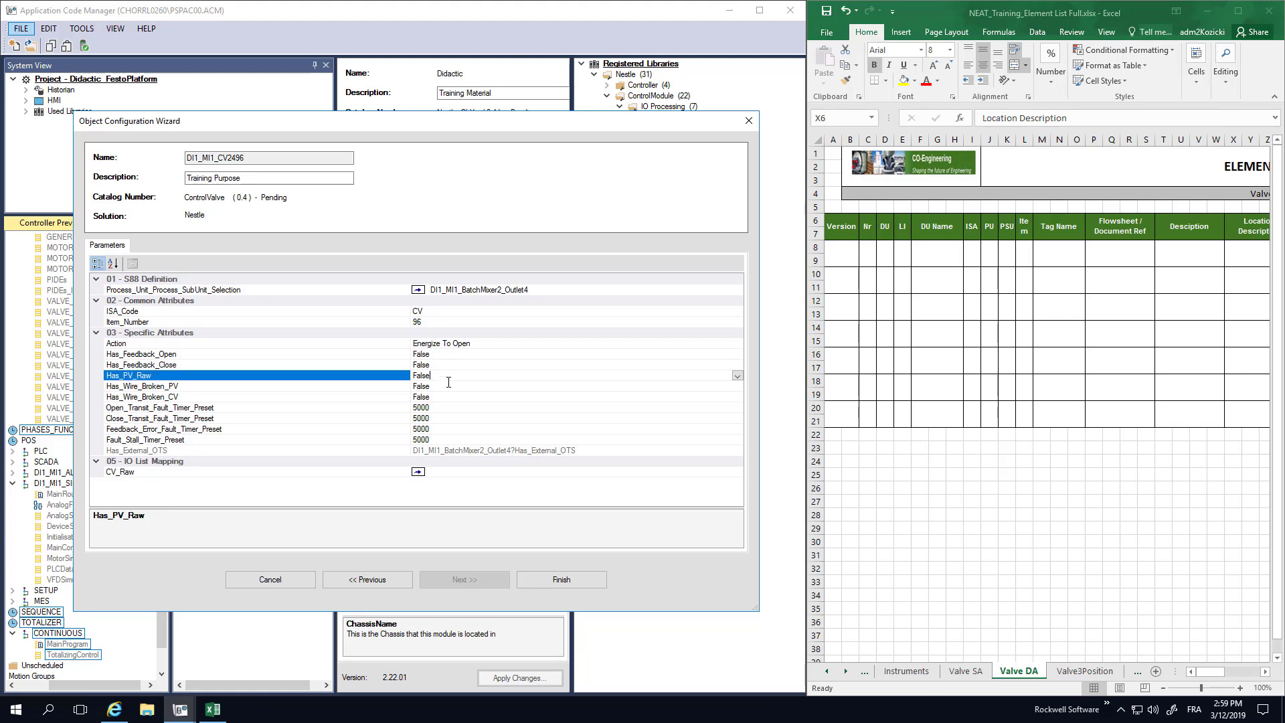
left_click(442, 385)
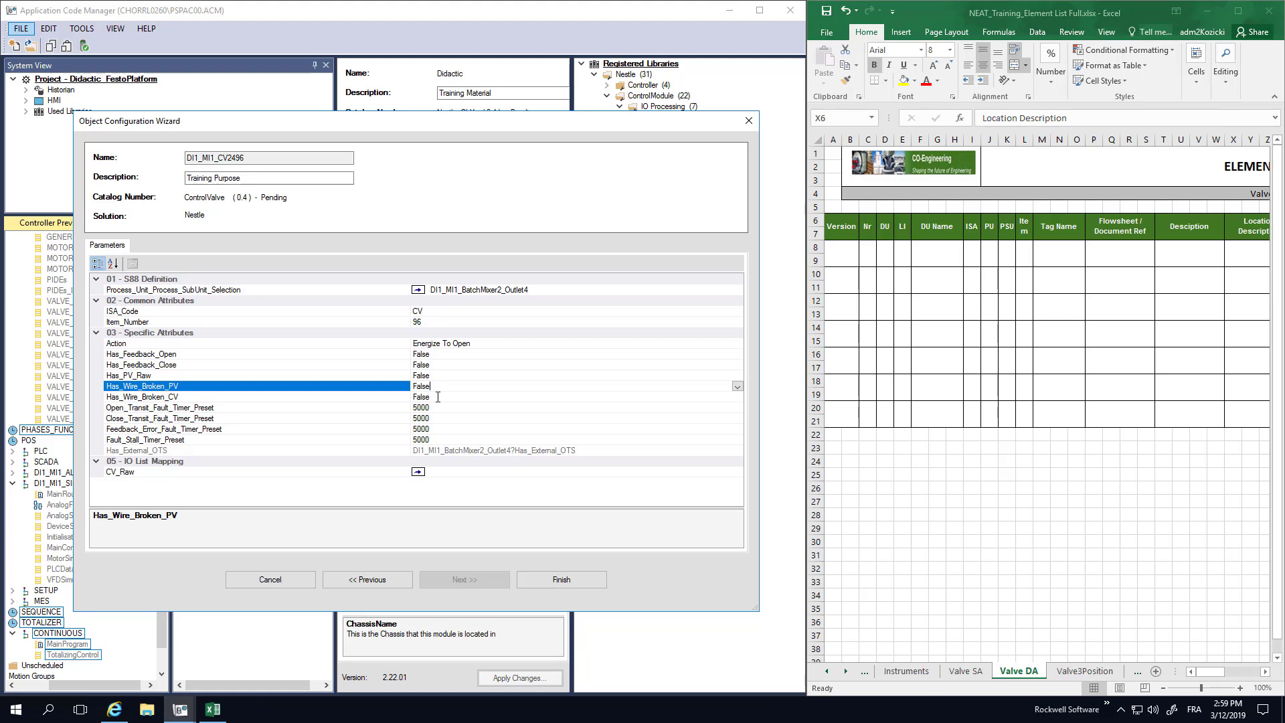
left_click(437, 397)
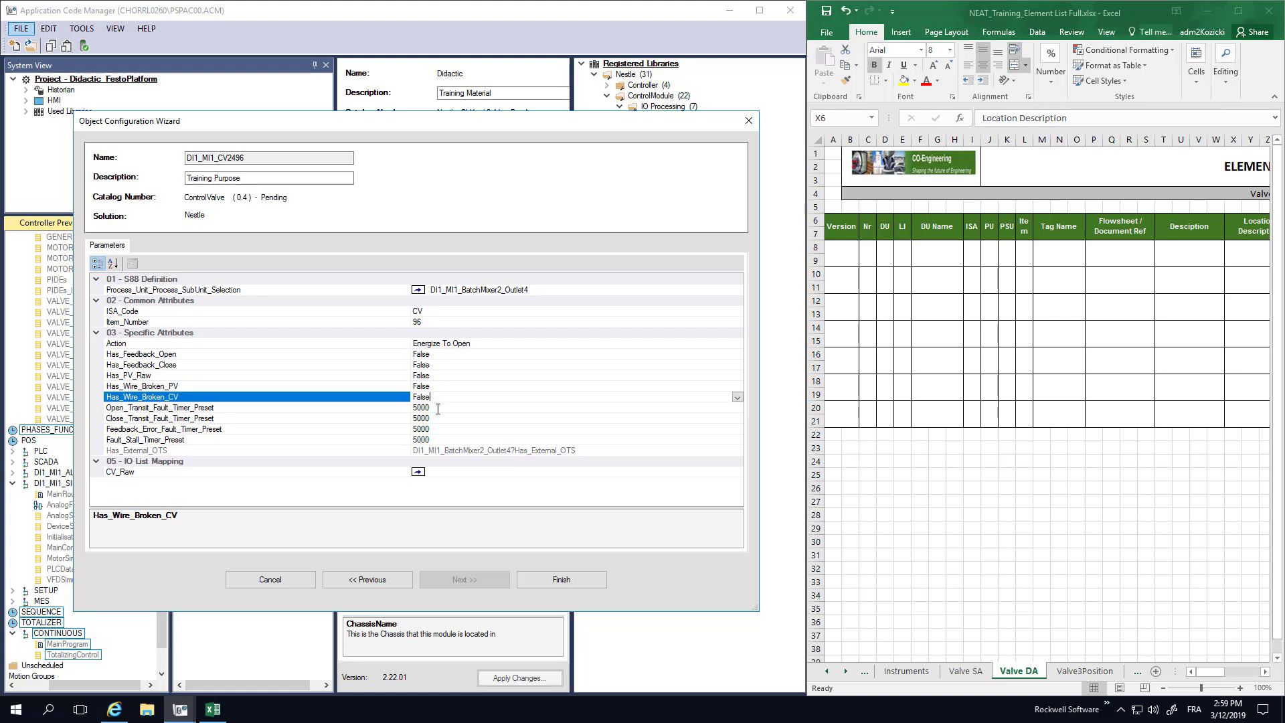
left_click(438, 408)
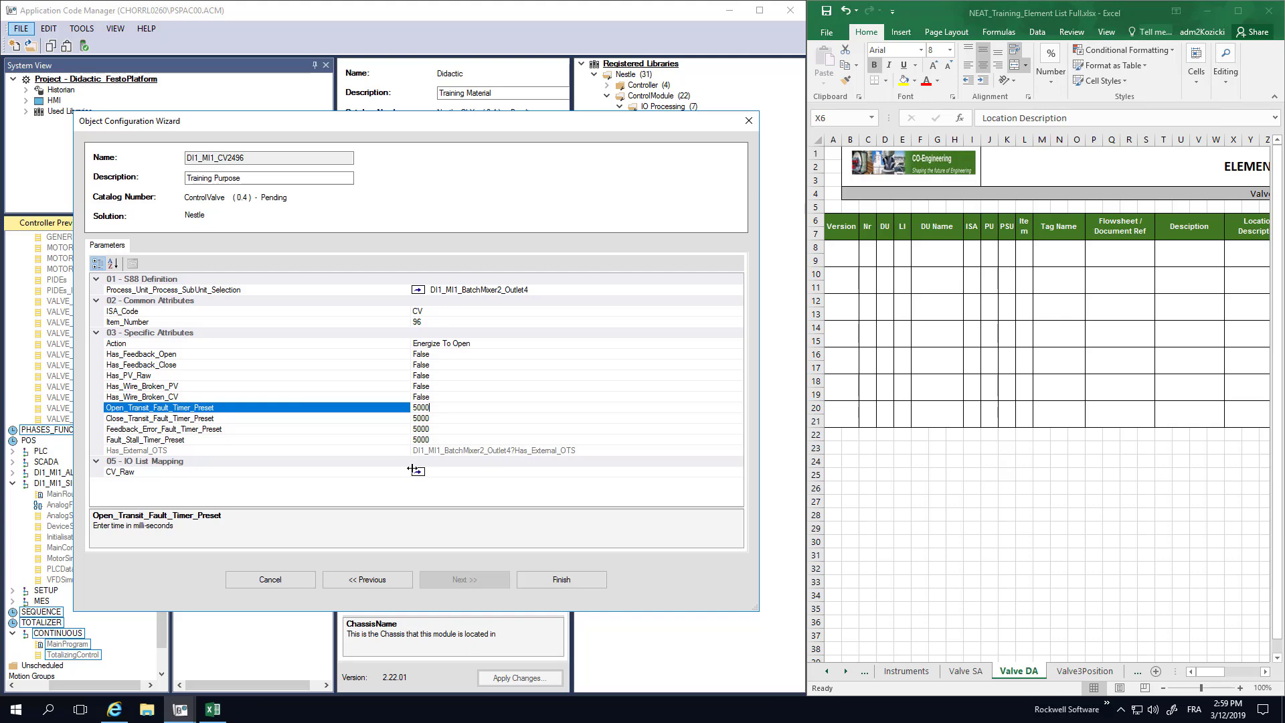
left_click(552, 581)
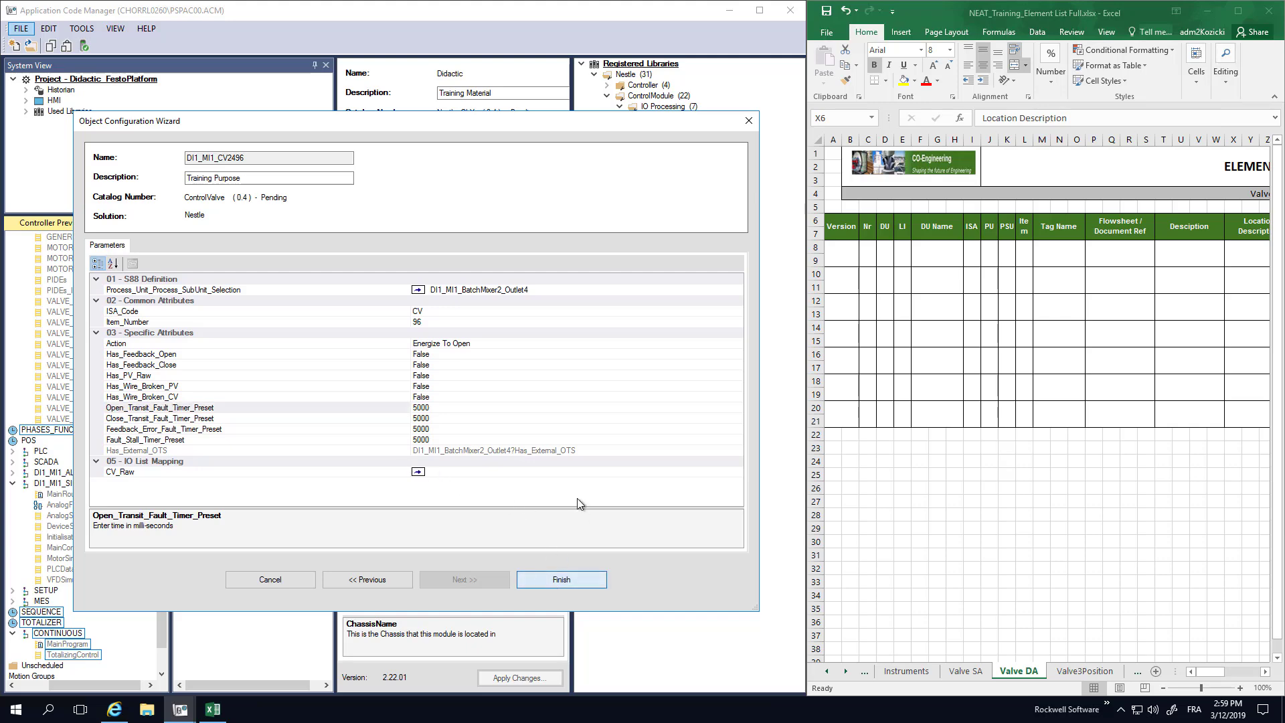